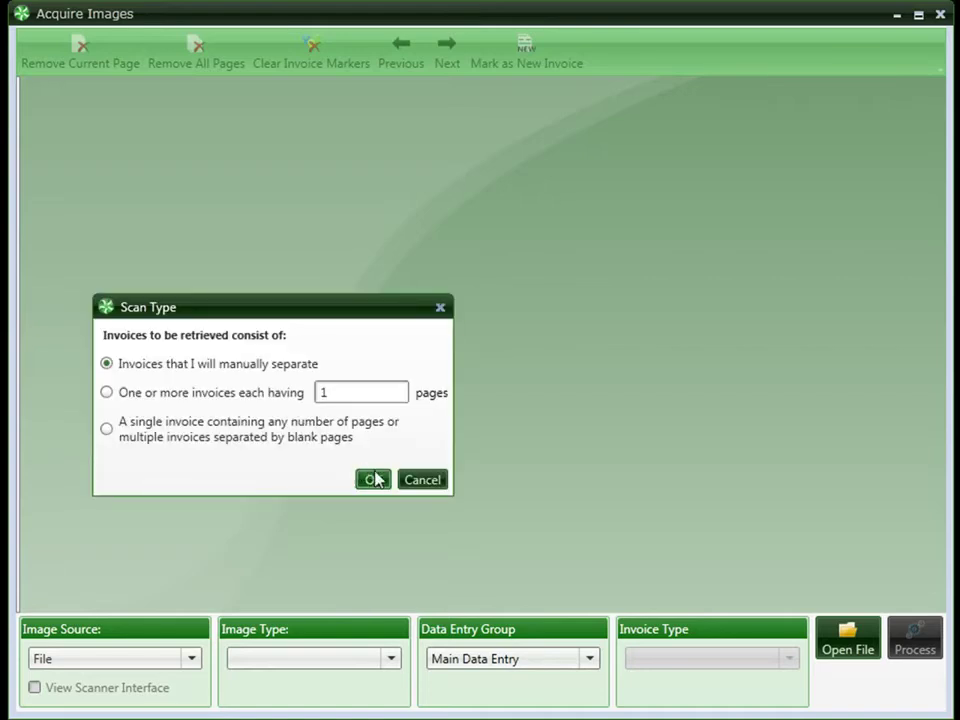
# Step: Accept manual separation of the scanned invoices, review image sources, and deskew the Power Equipment Rentals invoice
pyautogui.click(372, 481)
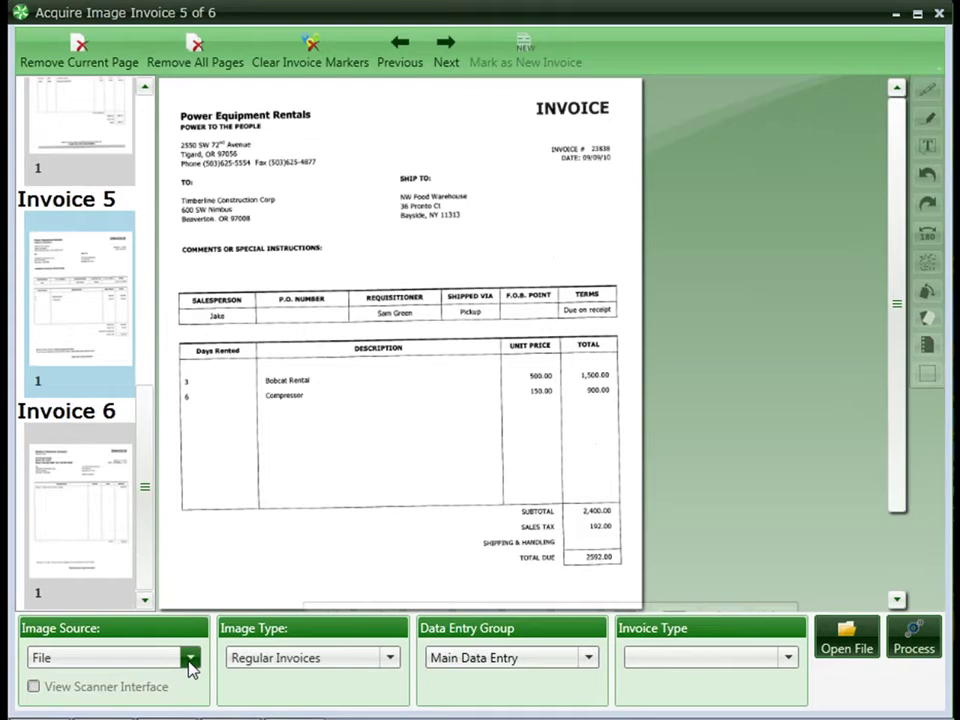
pyautogui.click(189, 661)
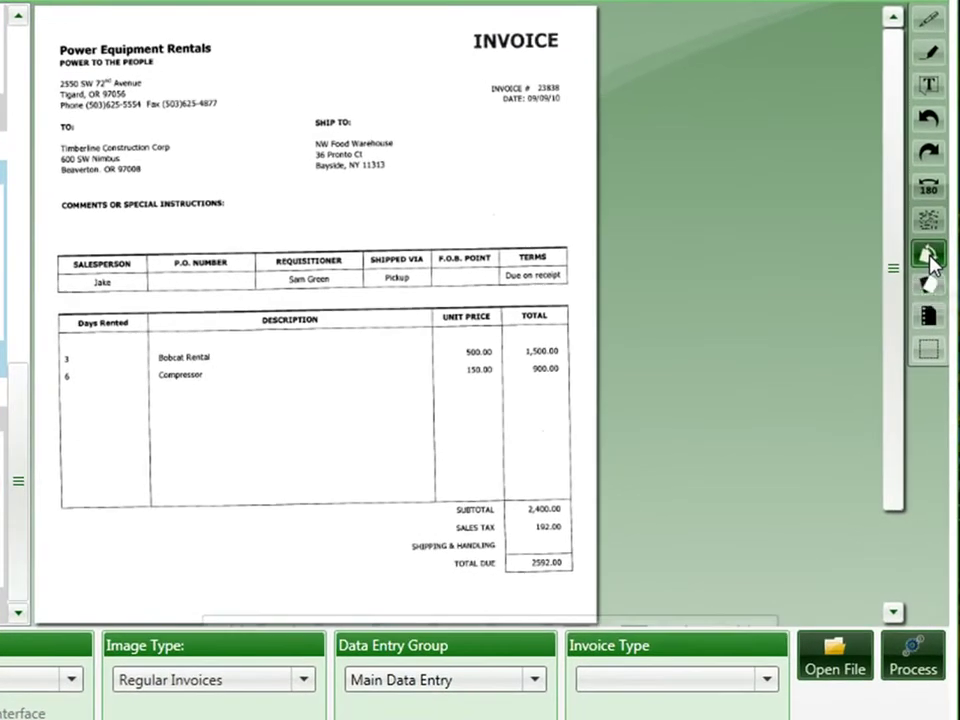
pyautogui.click(930, 262)
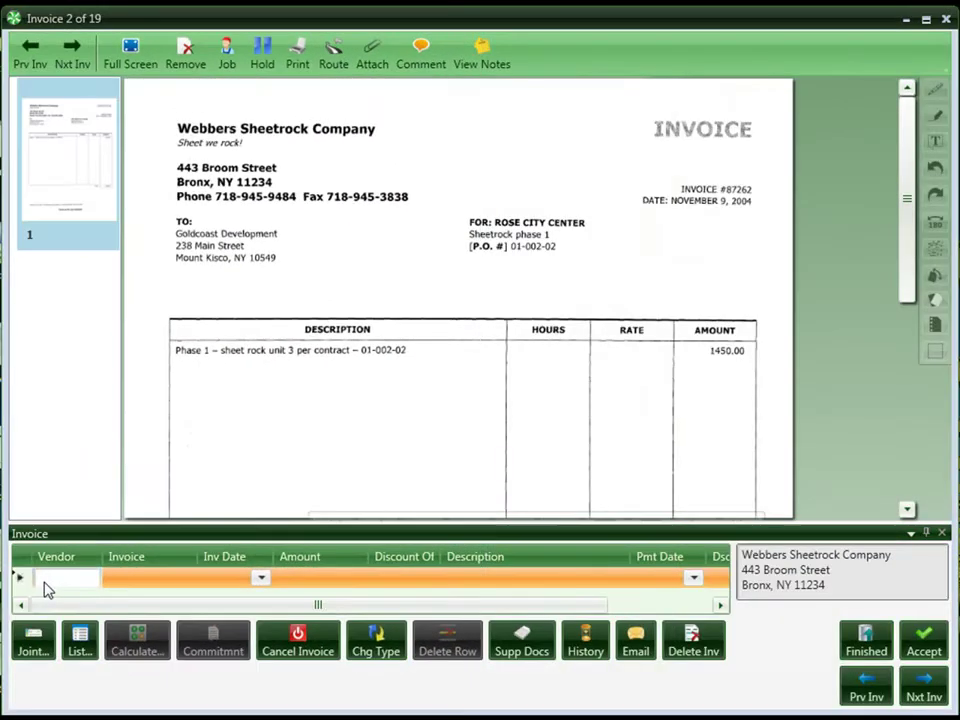
# Step: Filter vendors by 'web', assign 2308 Webbers Sheetrock Company, and dismiss the expired-insurance warning
pyautogui.click(80, 645)
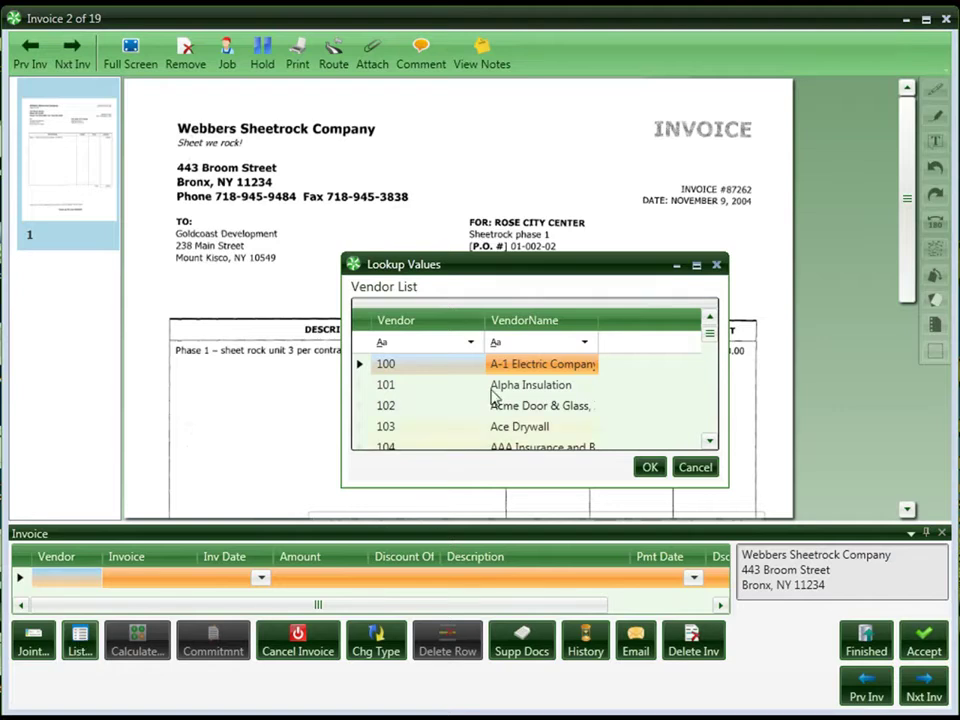
pyautogui.click(523, 344)
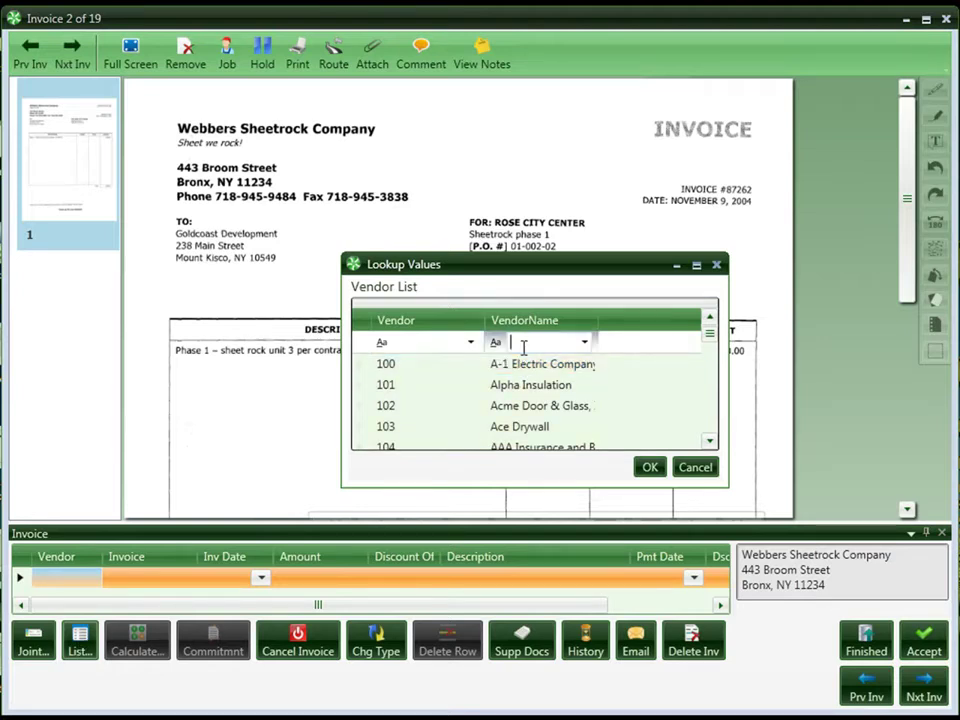
pyautogui.write('we')
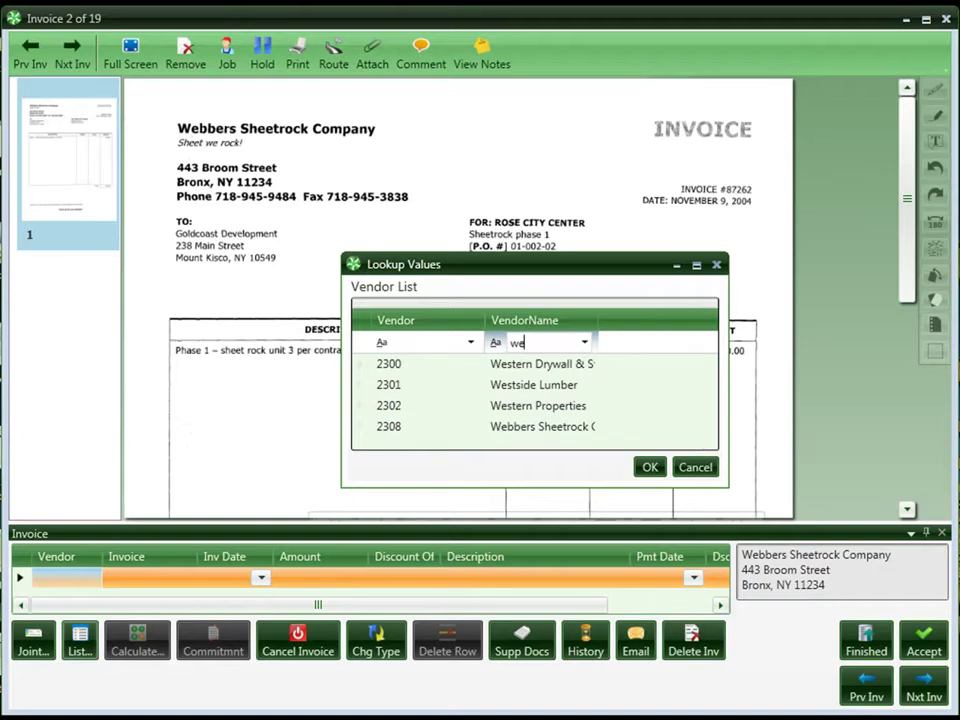
pyautogui.write('b')
pyautogui.doubleClick(516, 368)
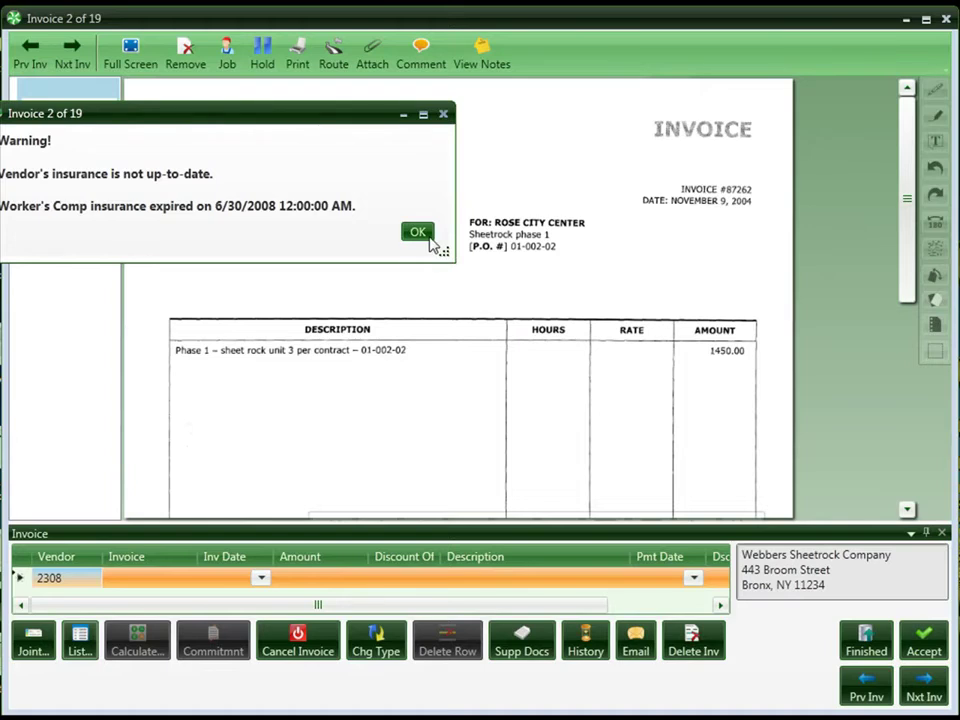
pyautogui.click(418, 233)
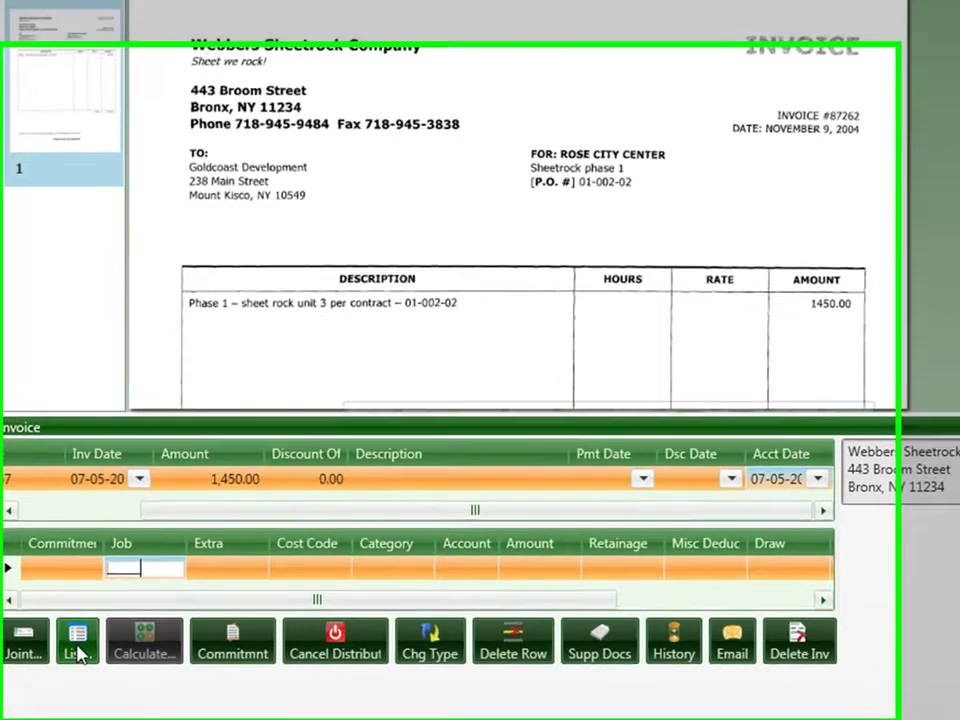
# Step: Put job 03-001 on the distribution line, check the cost code list without choosing, and advance to the amount
pyautogui.click(77, 648)
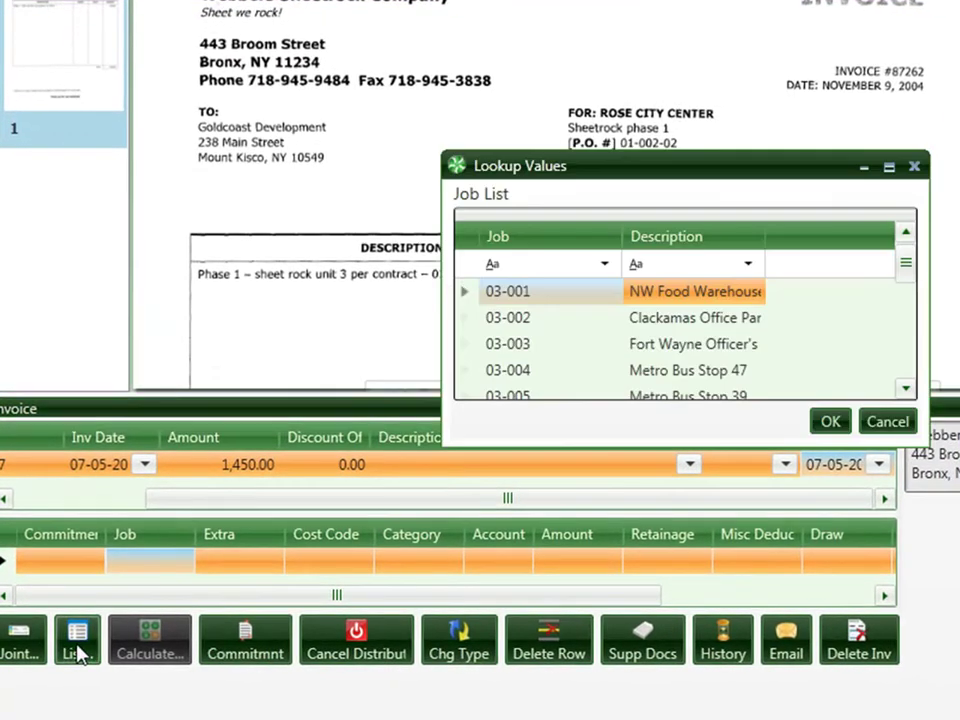
pyautogui.doubleClick(707, 298)
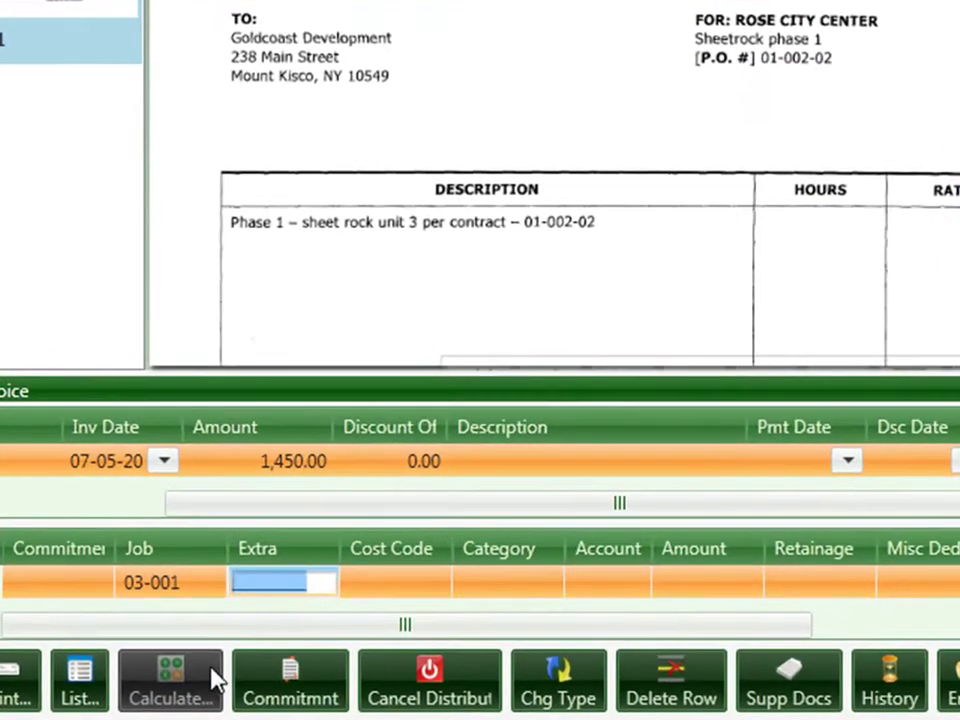
pyautogui.click(377, 580)
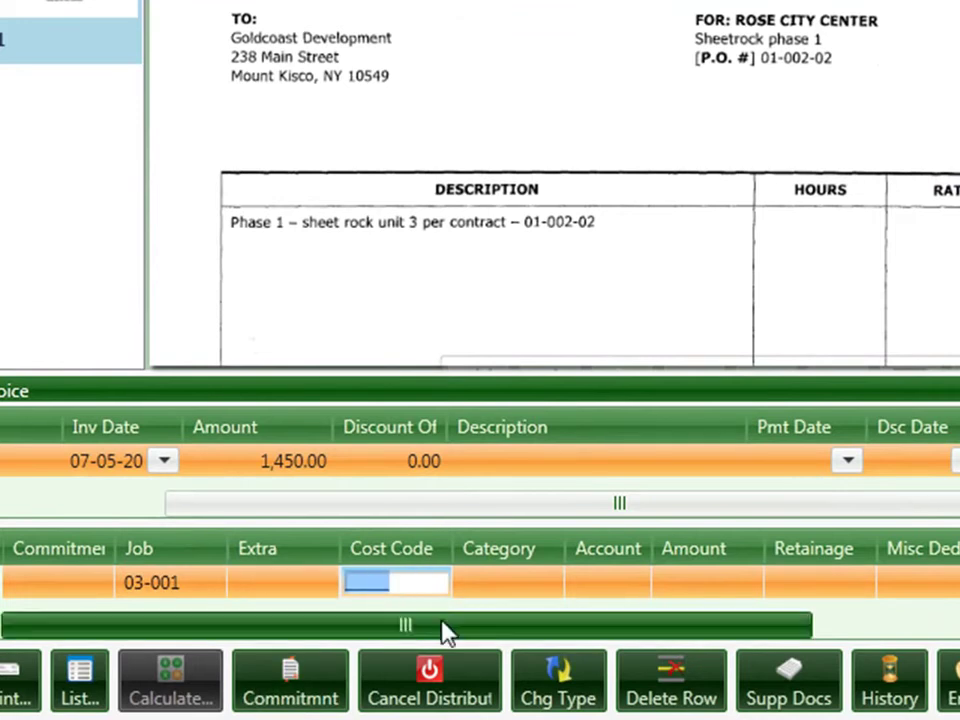
pyautogui.click(80, 676)
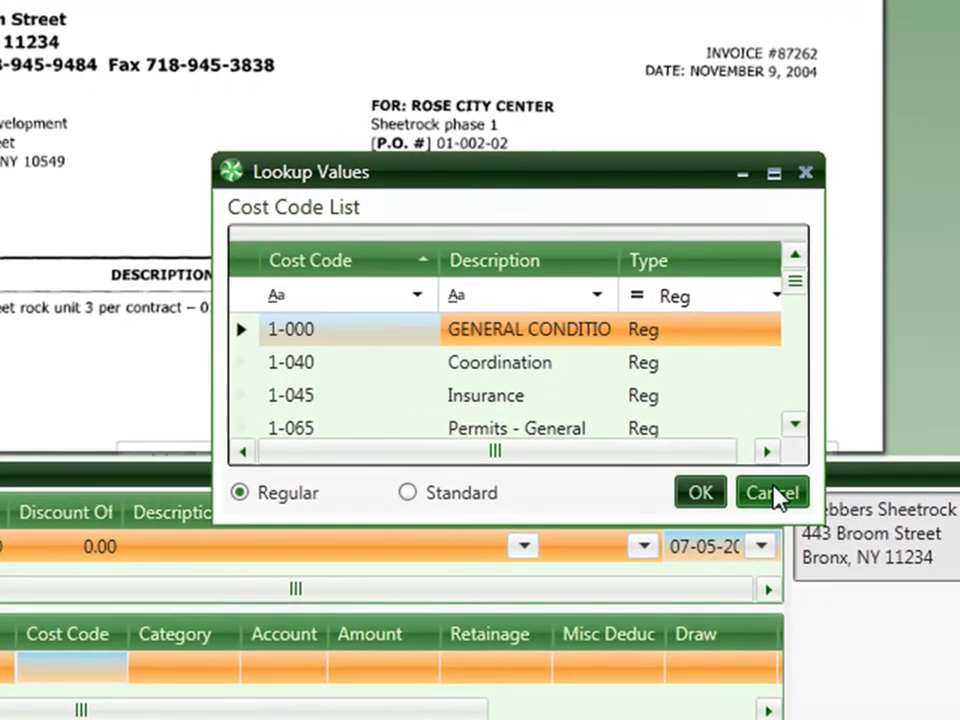
pyautogui.click(777, 493)
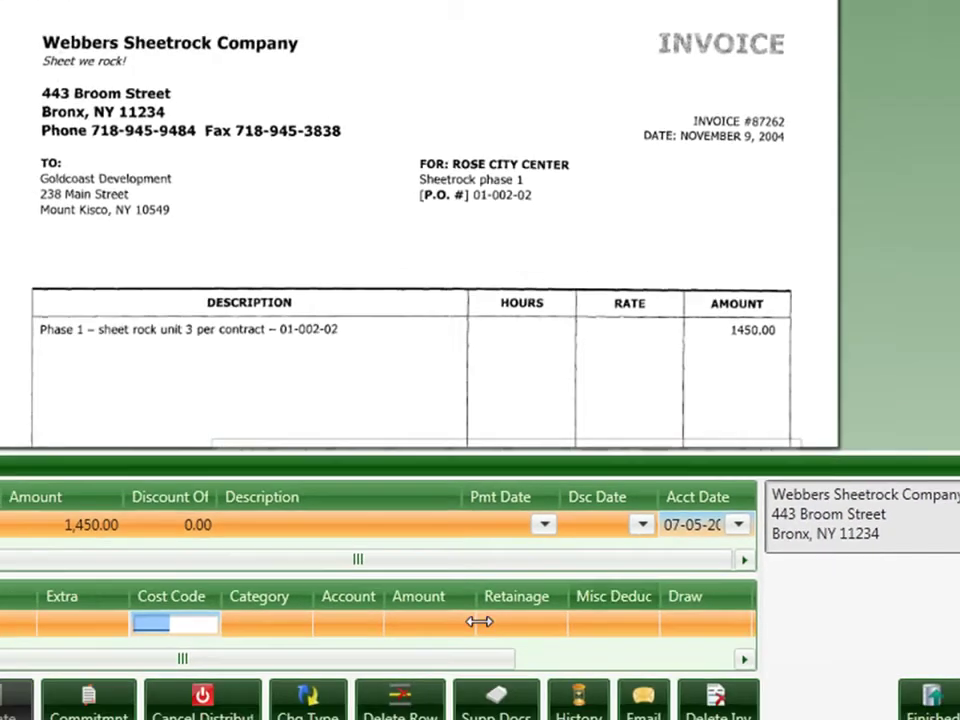
pyautogui.click(410, 667)
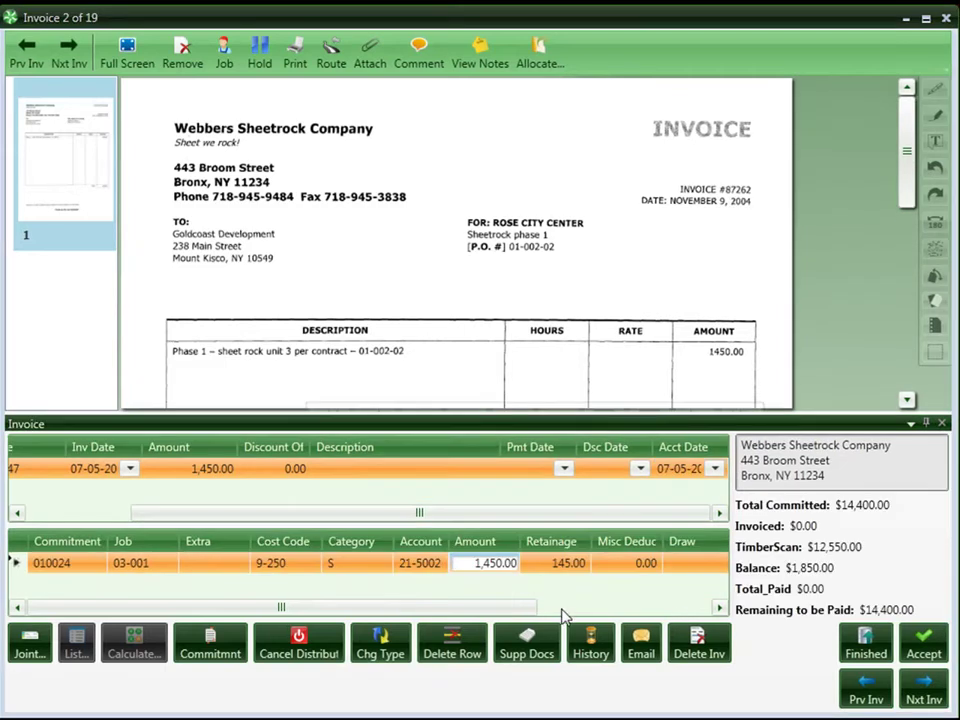
pyautogui.moveTo(50, 567)
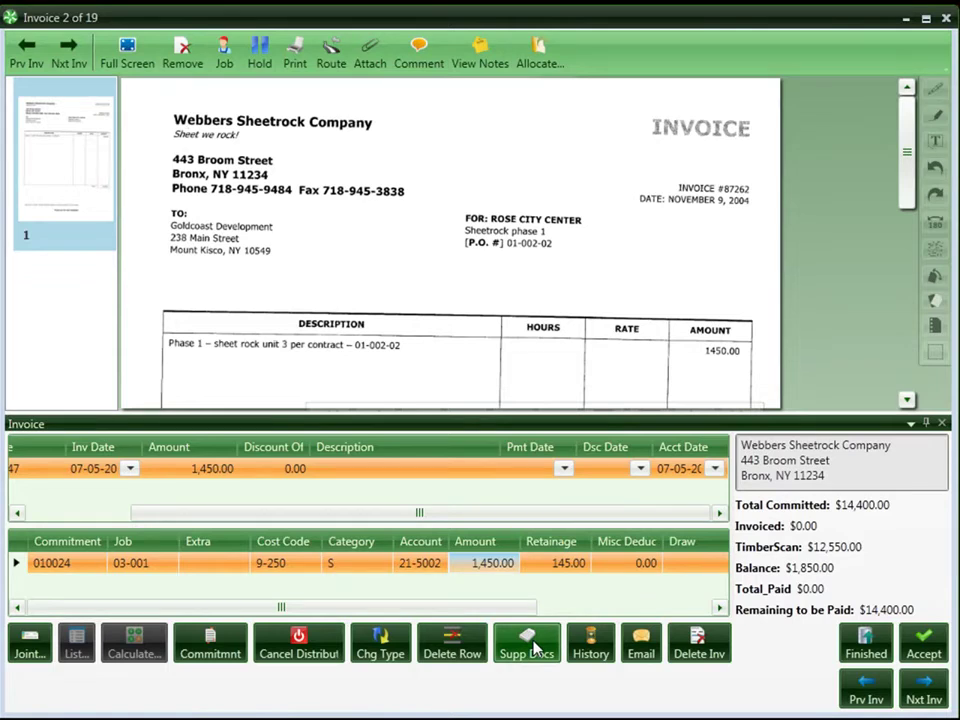
# Step: Attach the Webbers Sheet Rock receiving ticket from supporting documents and view it as page 2
pyautogui.click(527, 645)
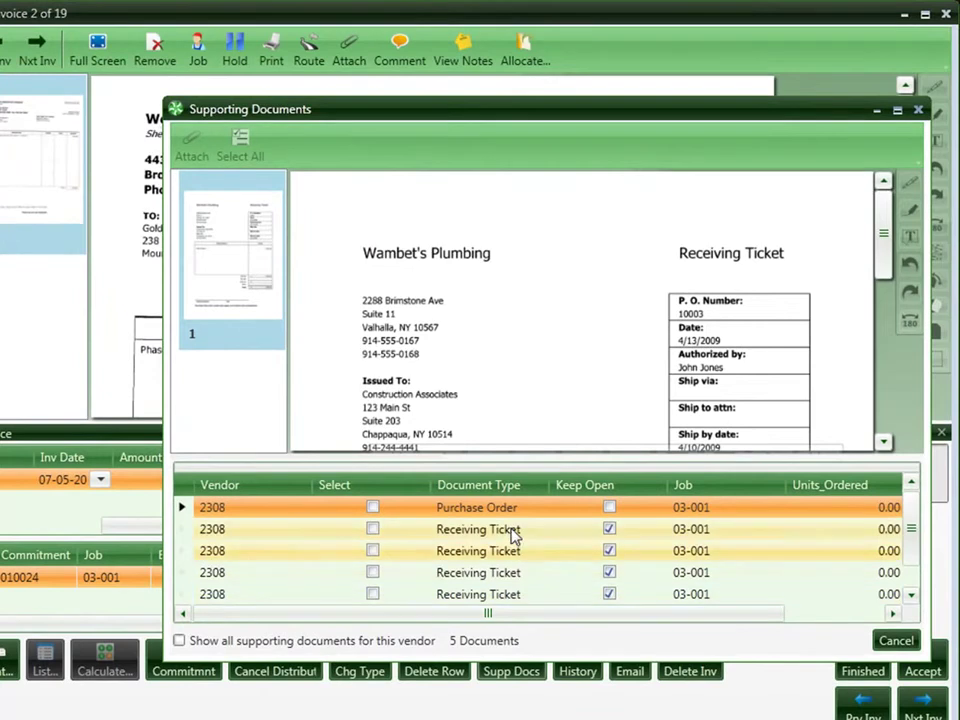
pyautogui.click(511, 531)
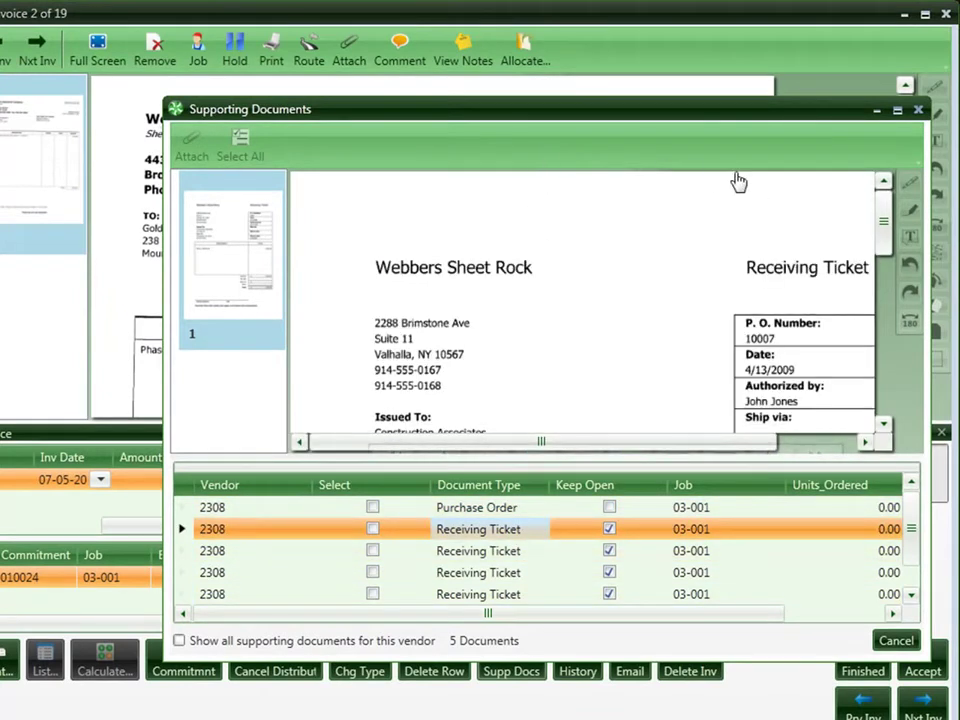
pyautogui.moveTo(558, 113); pyautogui.dragTo(514, 64)
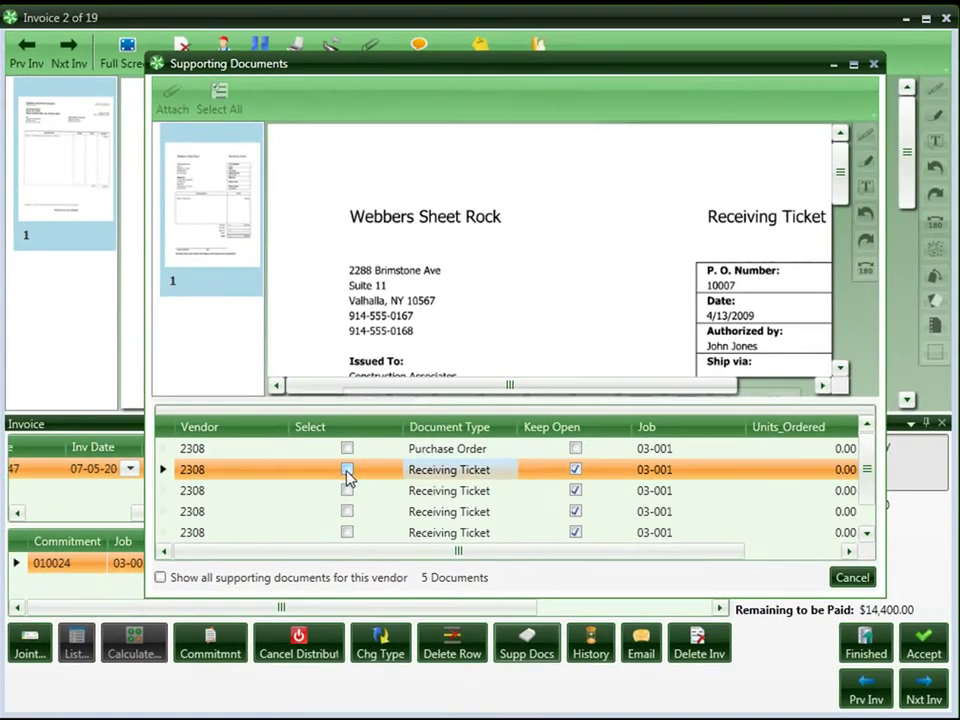
pyautogui.click(407, 555)
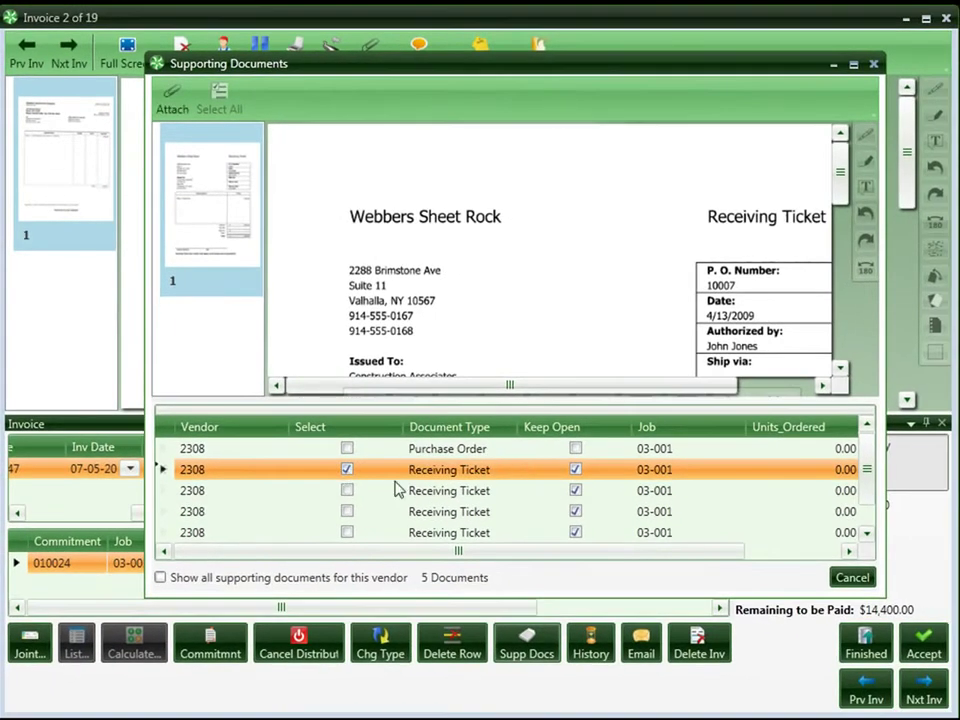
pyautogui.click(167, 96)
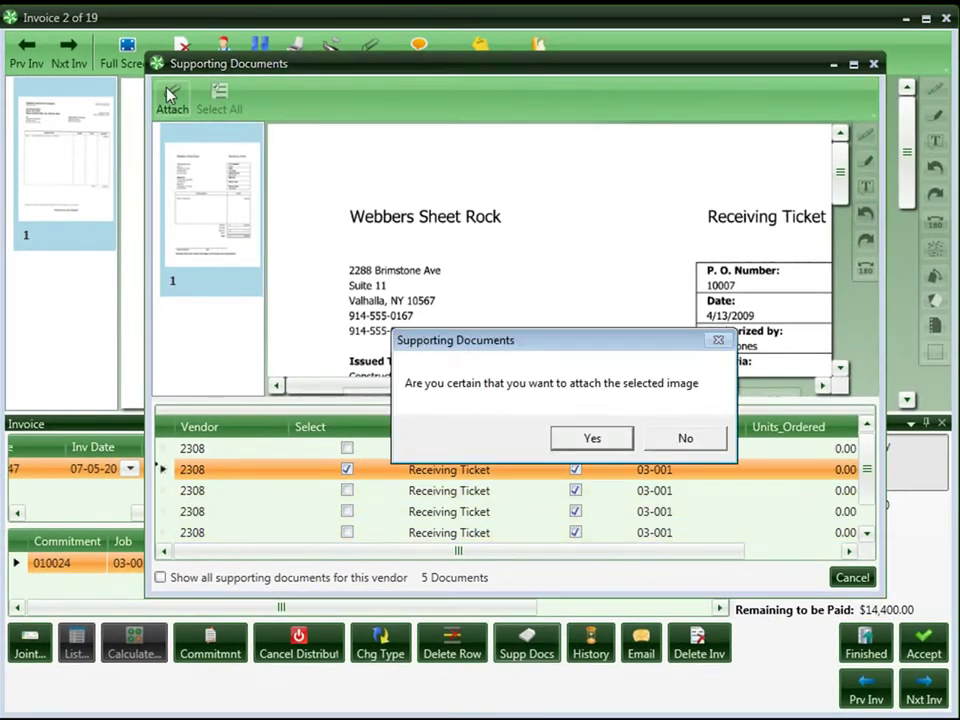
pyautogui.click(576, 441)
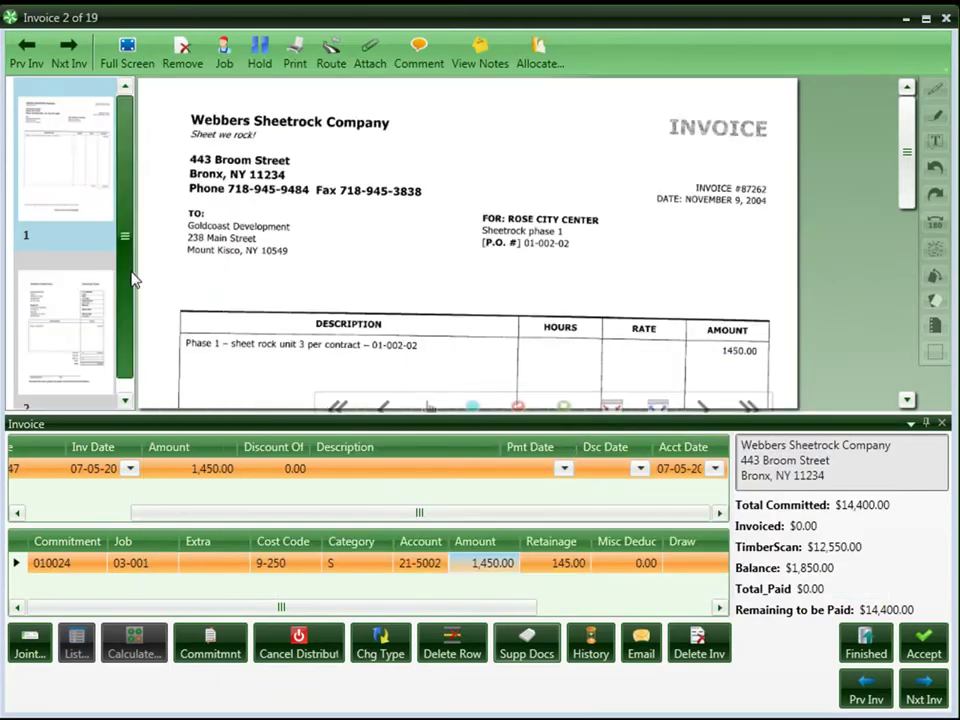
pyautogui.click(85, 323)
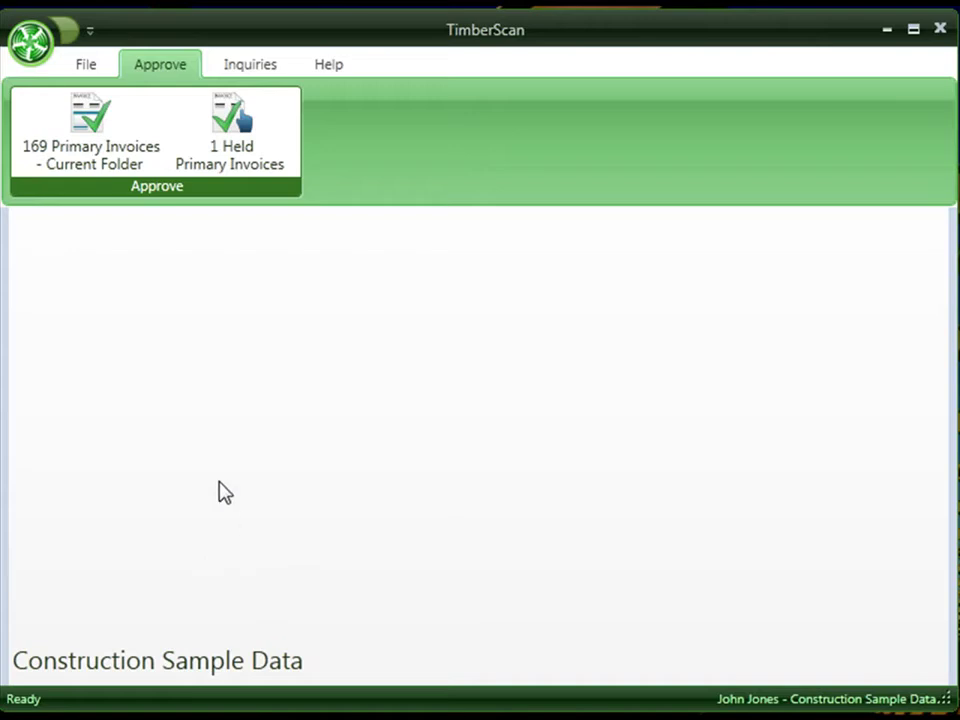
# Step: Open the 169 primary invoices for approval, keeping <All Invoices> as the selection
pyautogui.click(86, 154)
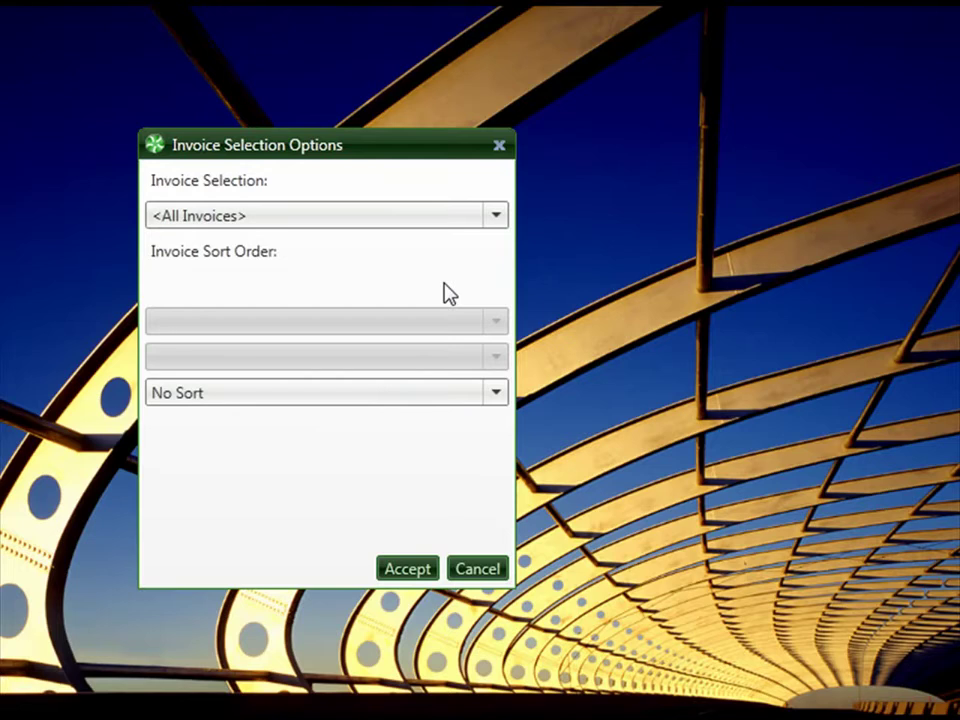
pyautogui.click(495, 217)
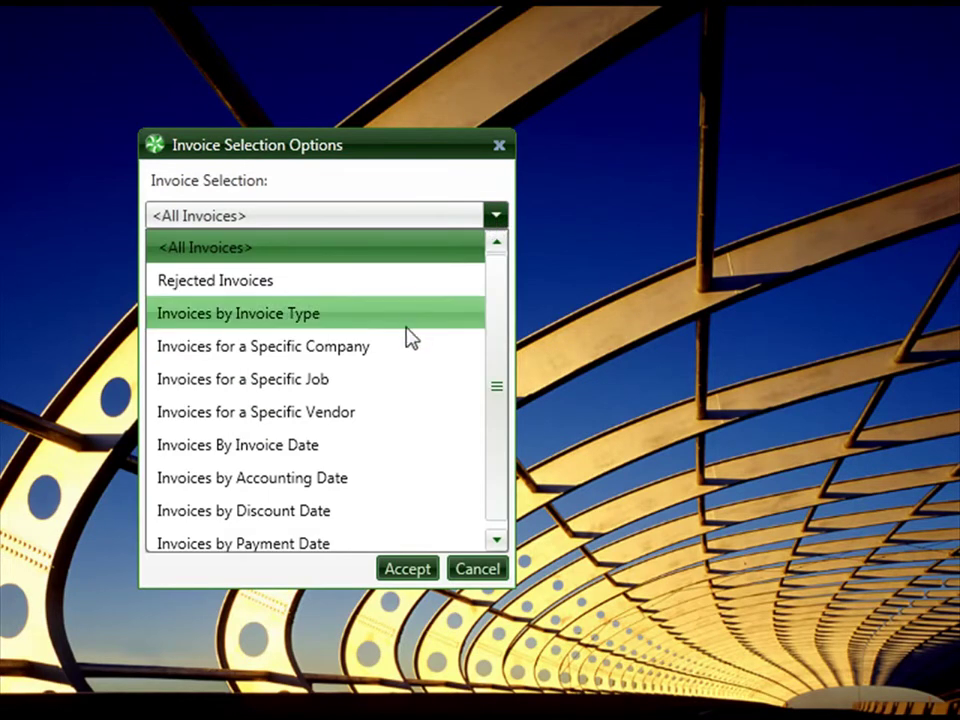
pyautogui.press('End')
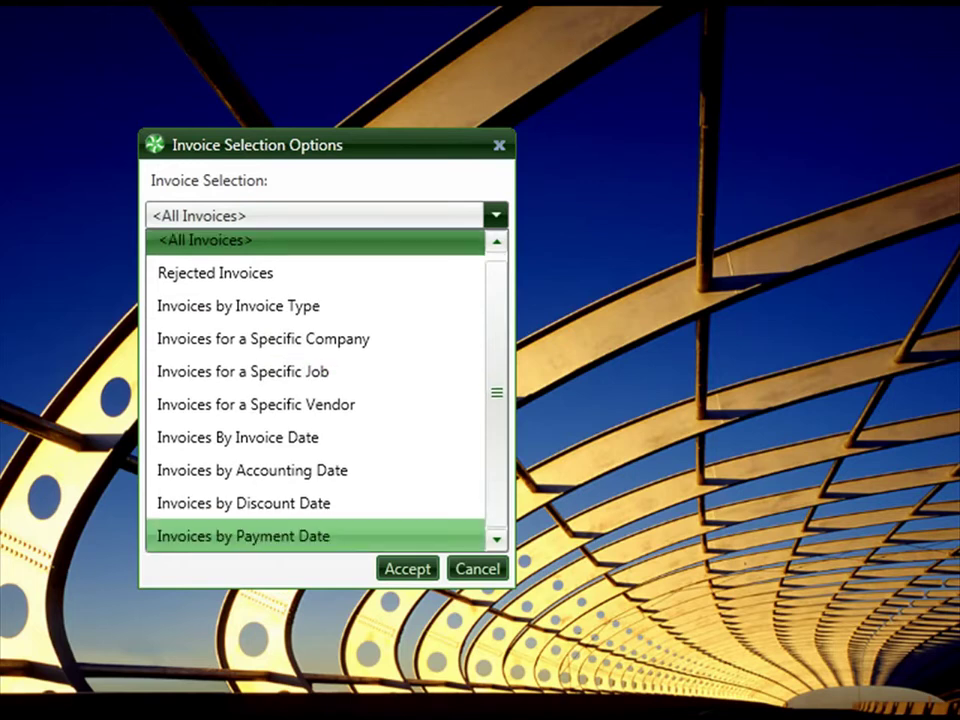
pyautogui.press('Escape')
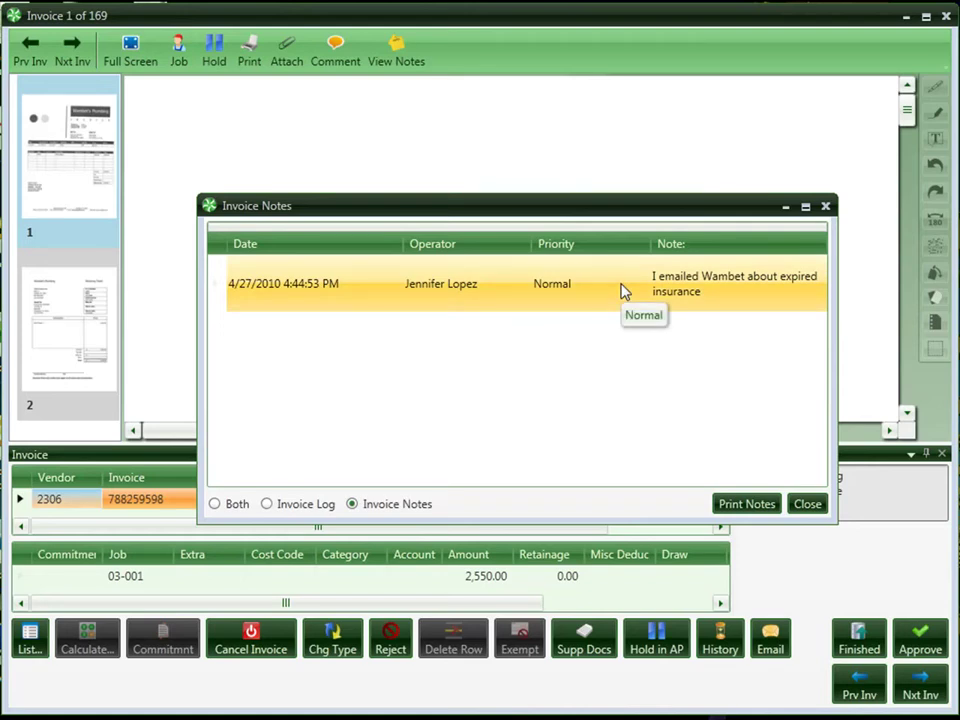
# Step: Close the notes, compare the Wambet's Plumbing receiving ticket against the invoice, then start a rejection
pyautogui.press('Escape')
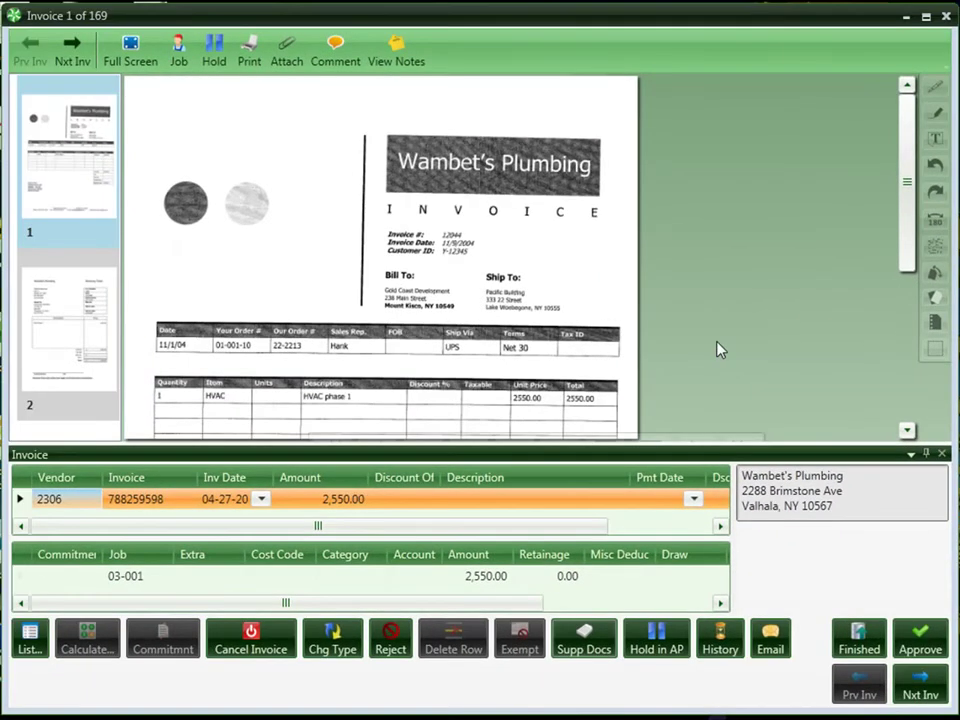
pyautogui.click(45, 333)
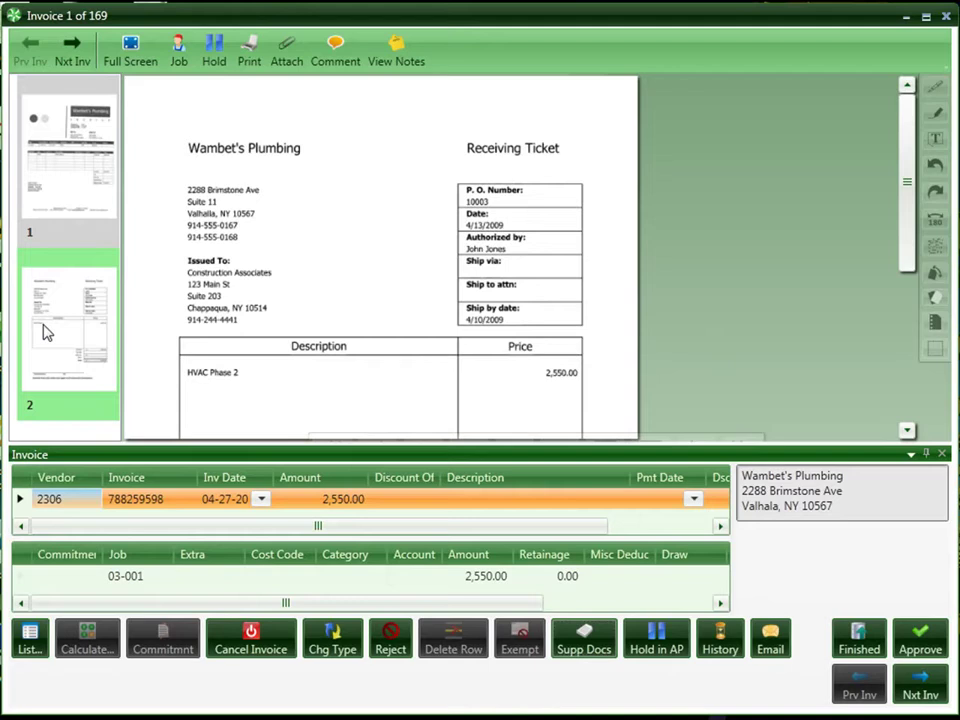
pyautogui.click(58, 190)
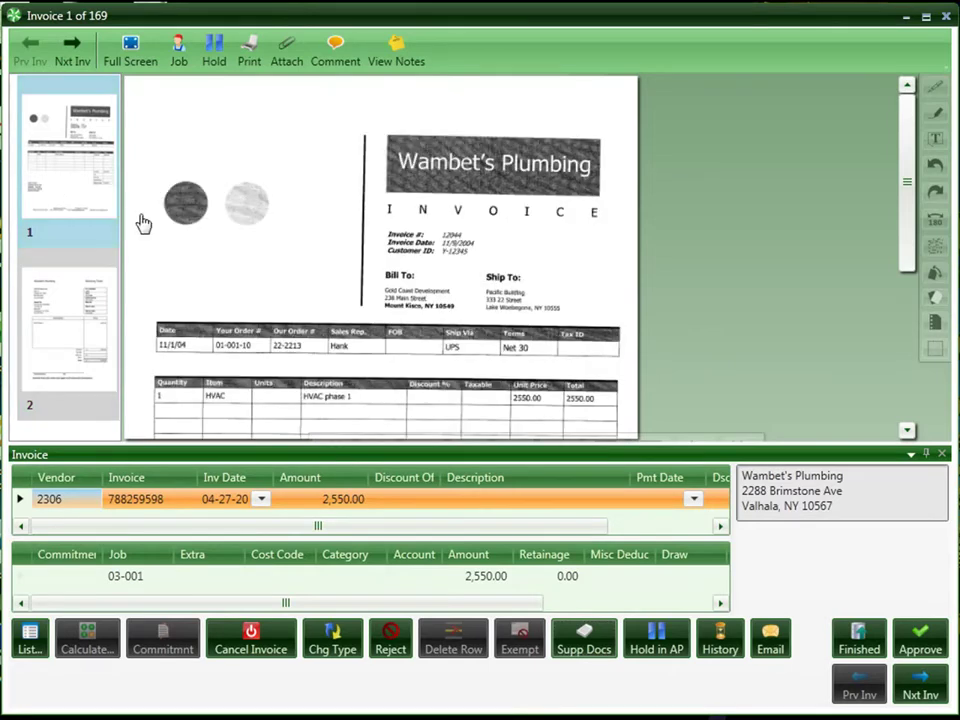
pyautogui.click(583, 645)
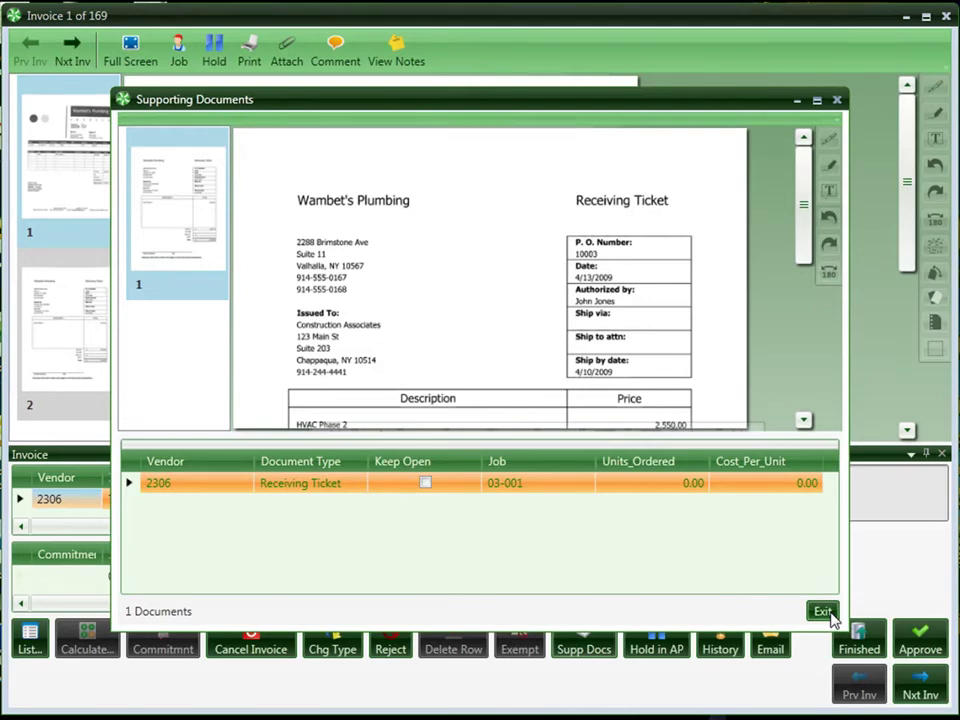
pyautogui.click(822, 612)
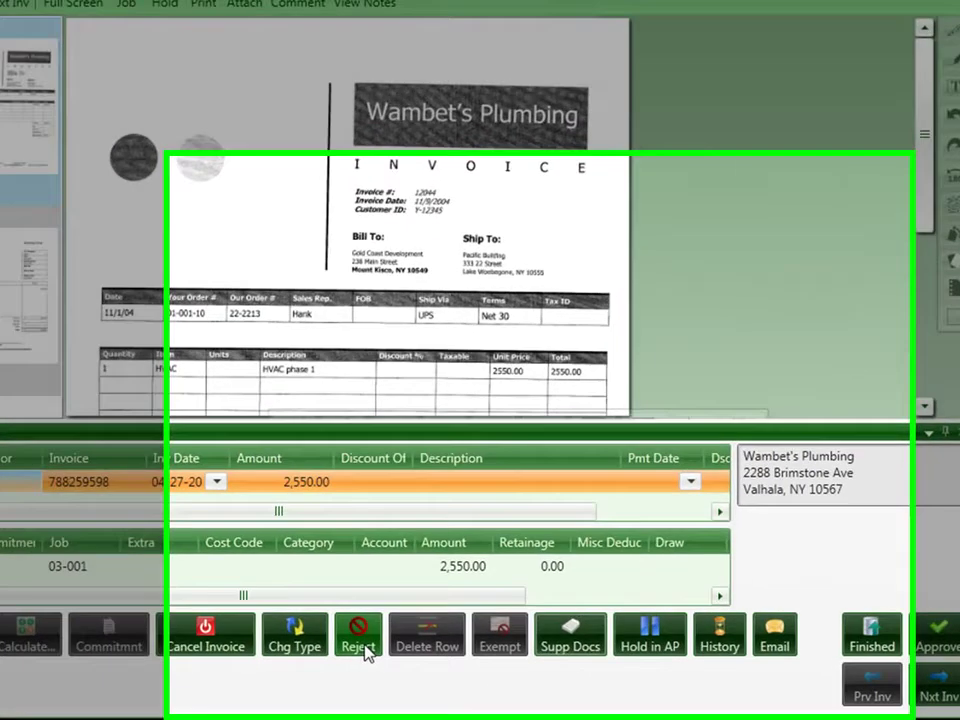
pyautogui.click(365, 650)
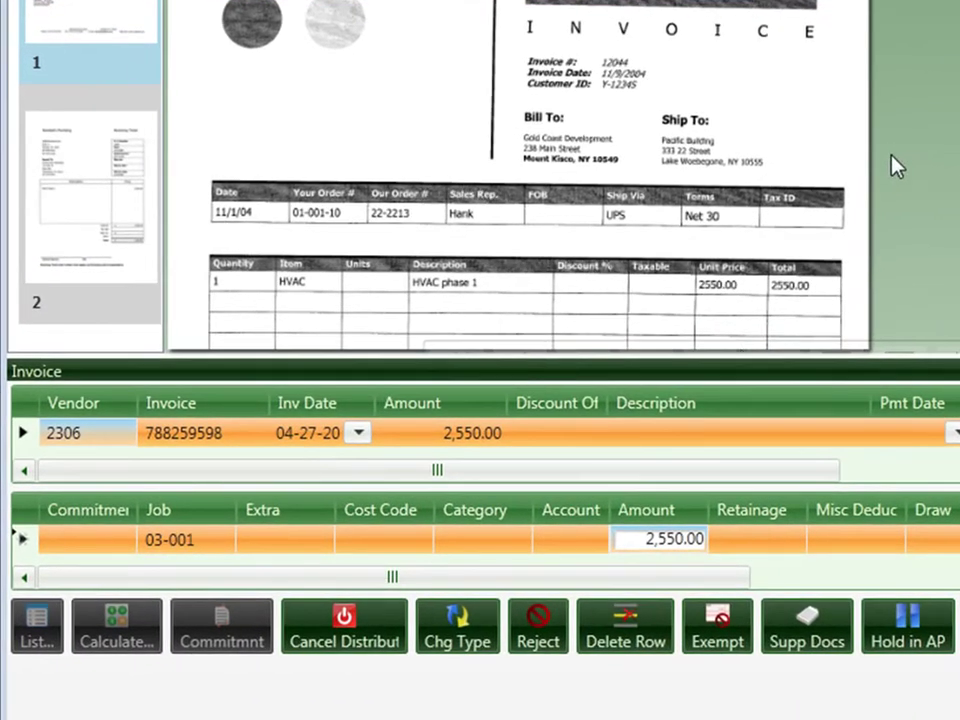
# Step: Set the distribution line's cost code to 3-130 Permanent Forms
pyautogui.click(382, 551)
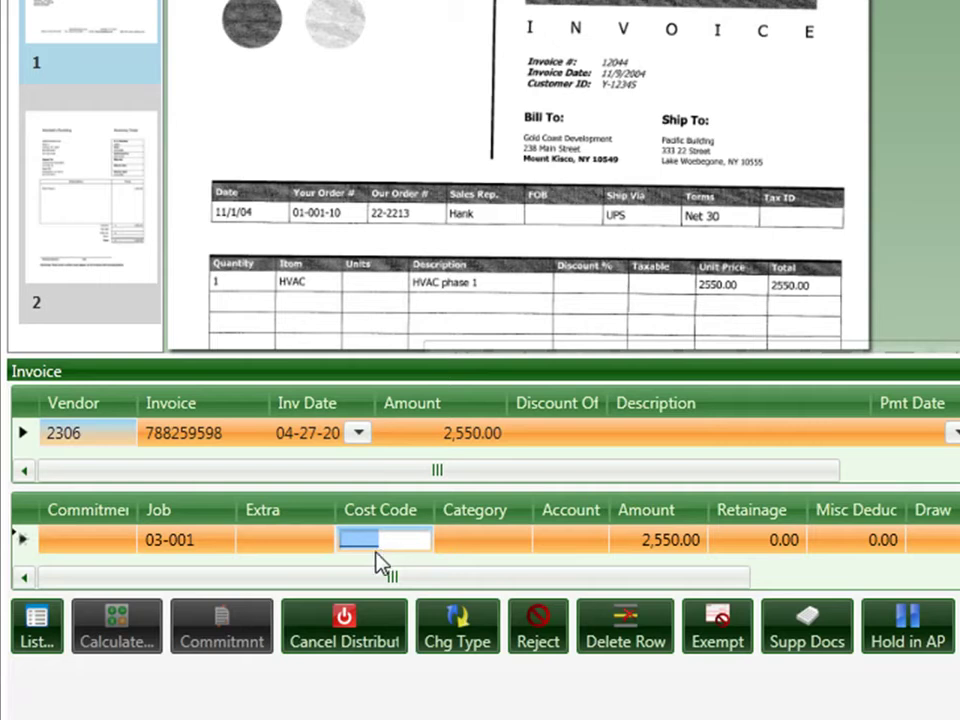
pyautogui.click(33, 645)
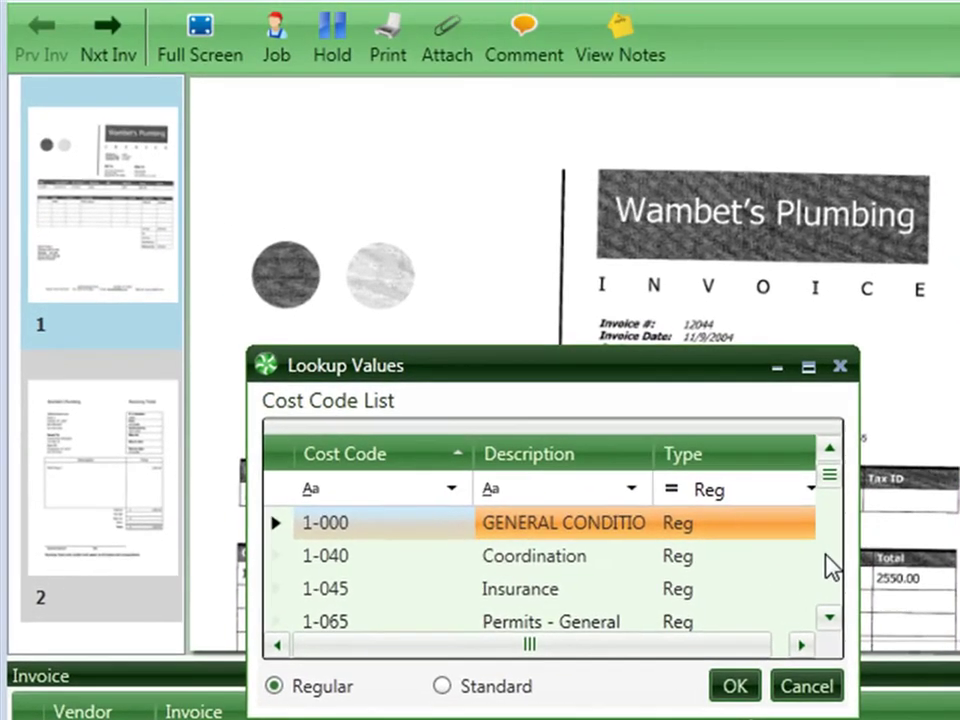
pyautogui.scroll(-1, 733, 275)
pyautogui.scroll(-6, 826, 567)
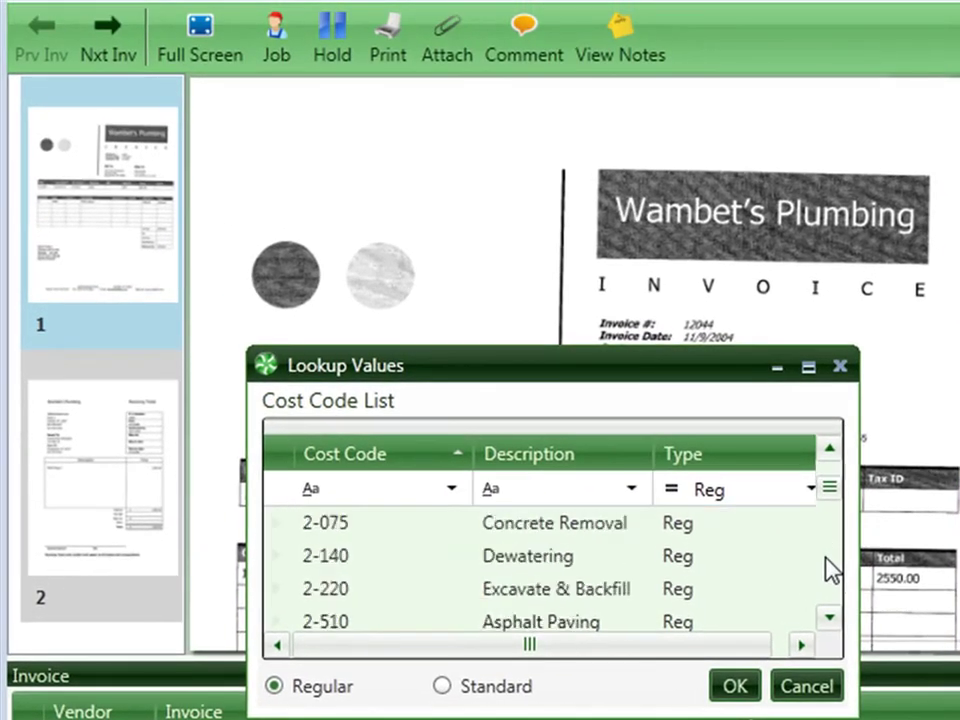
pyautogui.click(676, 560)
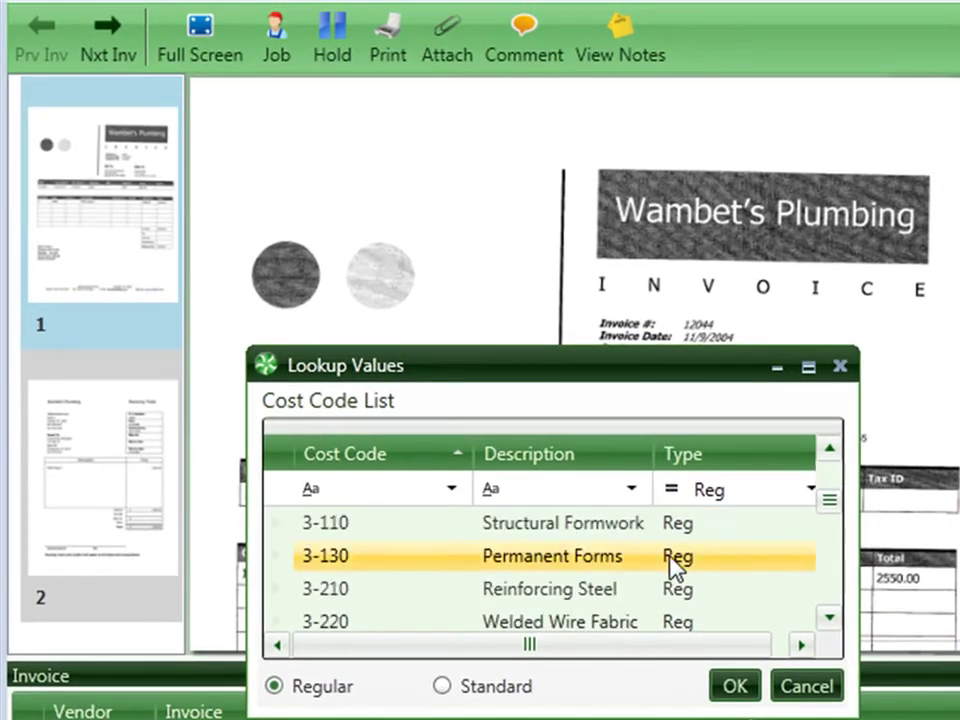
pyautogui.doubleClick(568, 562)
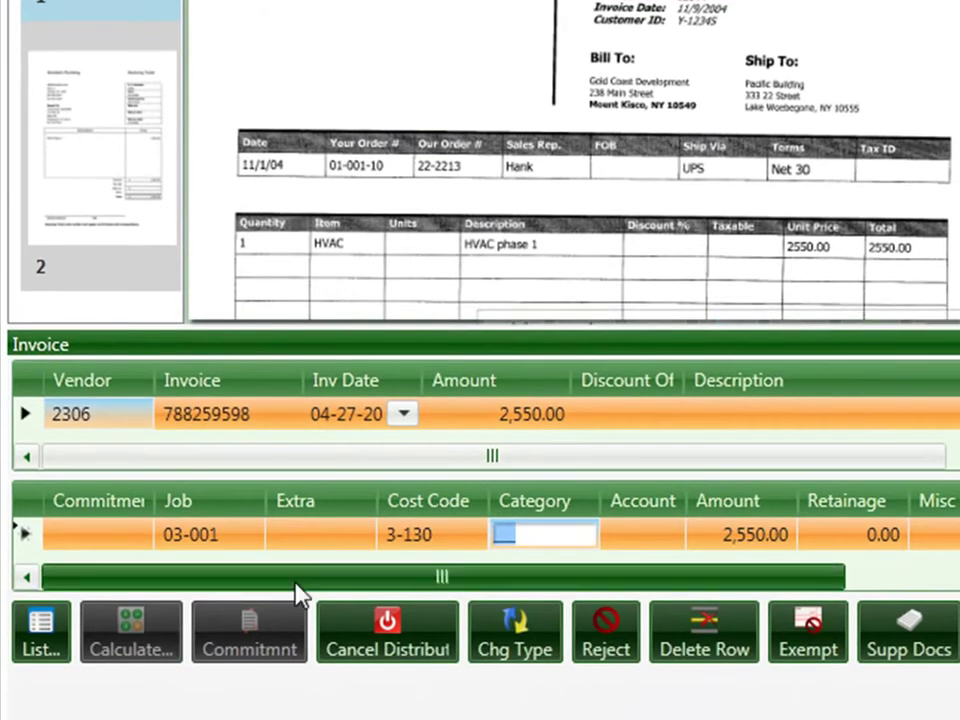
# Step: Set the line's category to M (Material), giving account 21-5003
pyautogui.click(38, 630)
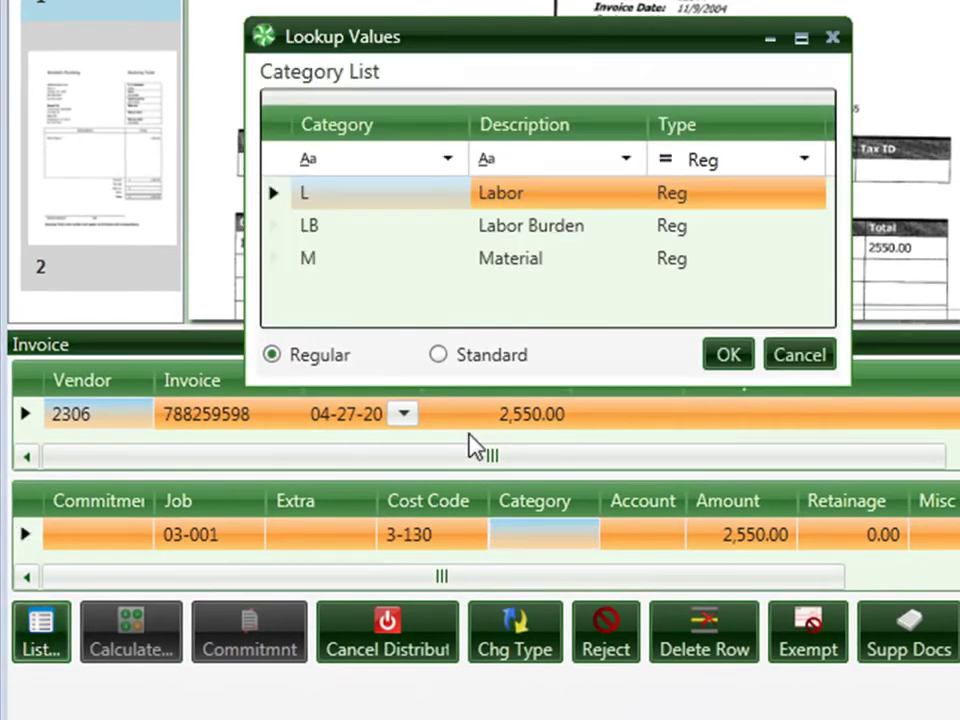
pyautogui.click(383, 266)
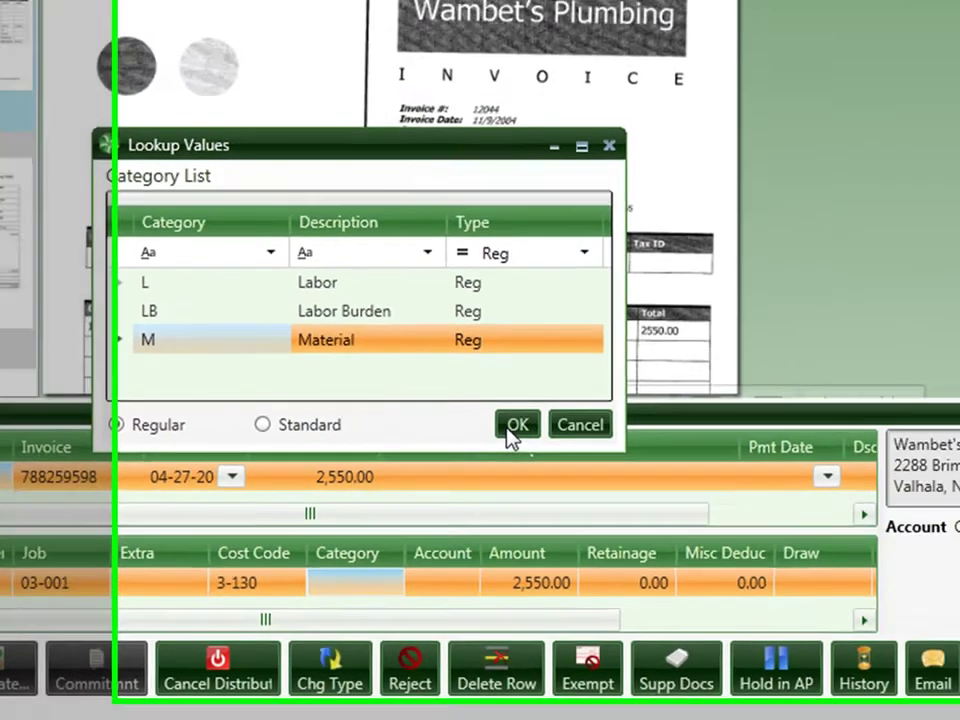
pyautogui.click(724, 358)
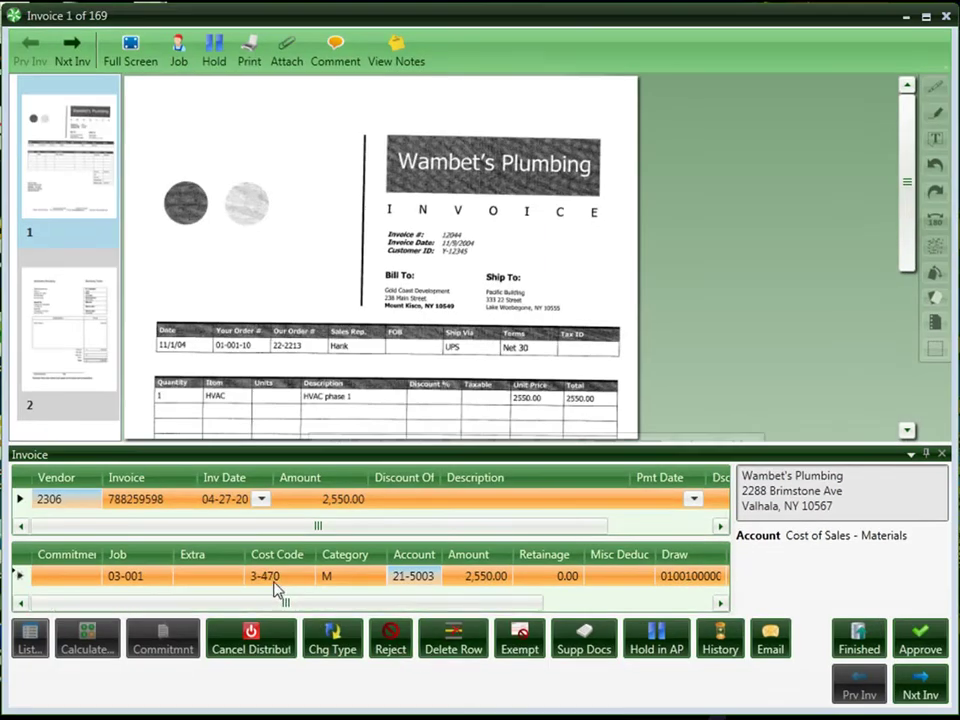
pyautogui.moveTo(118, 625)
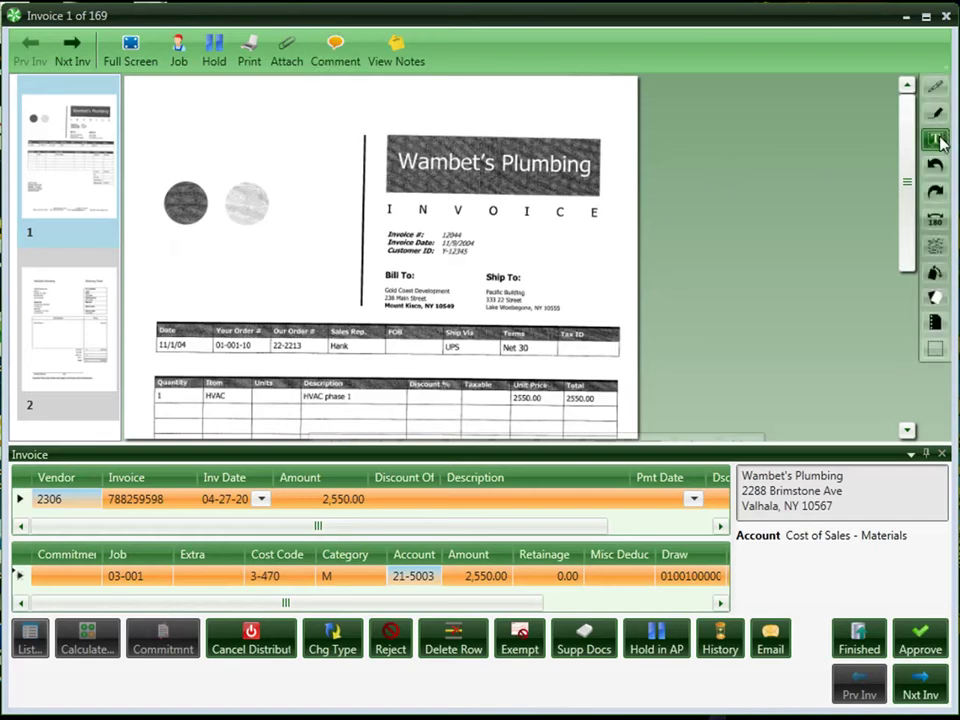
pyautogui.moveTo(190, 157); pyautogui.dragTo(310, 286)
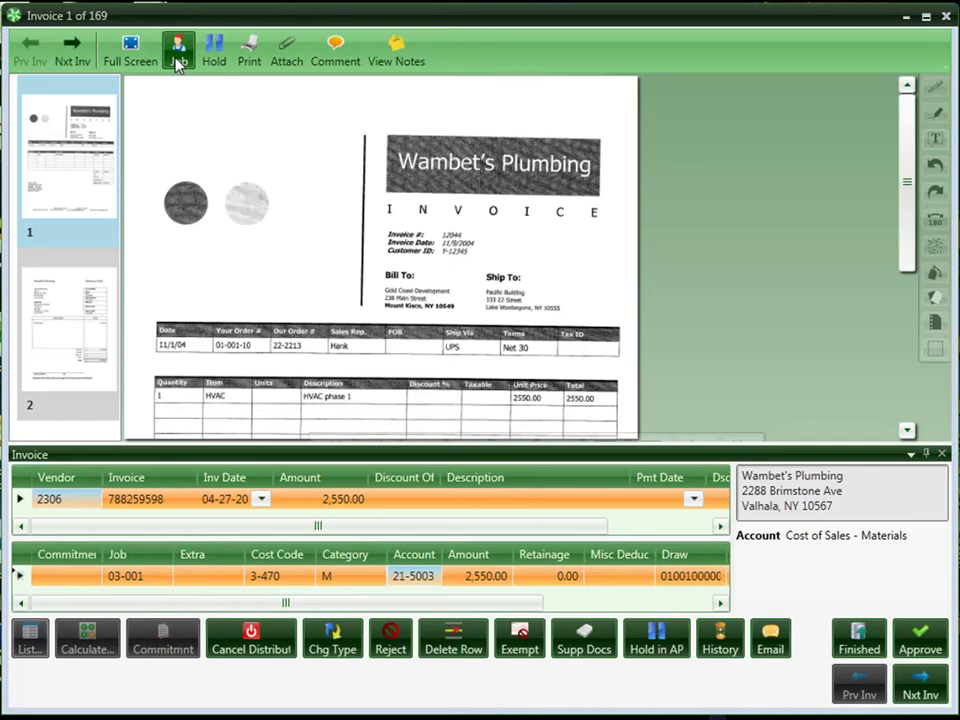
# Step: Open the Job Cost Invoices Inquiry and filter its Cost Code column to 10-430
pyautogui.click(176, 60)
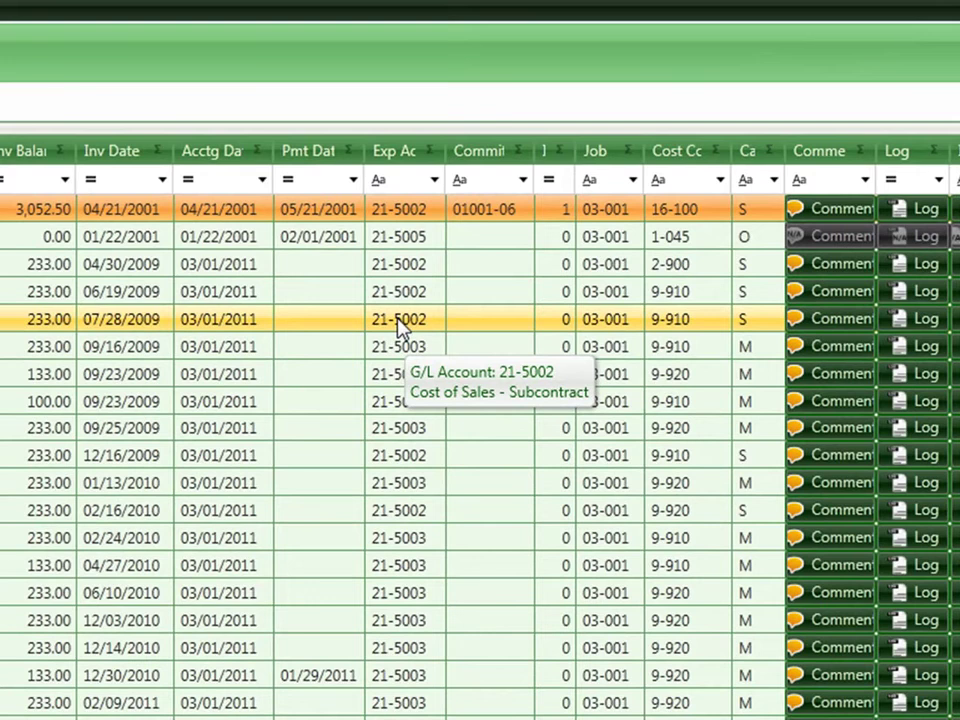
pyautogui.moveTo(676, 330)
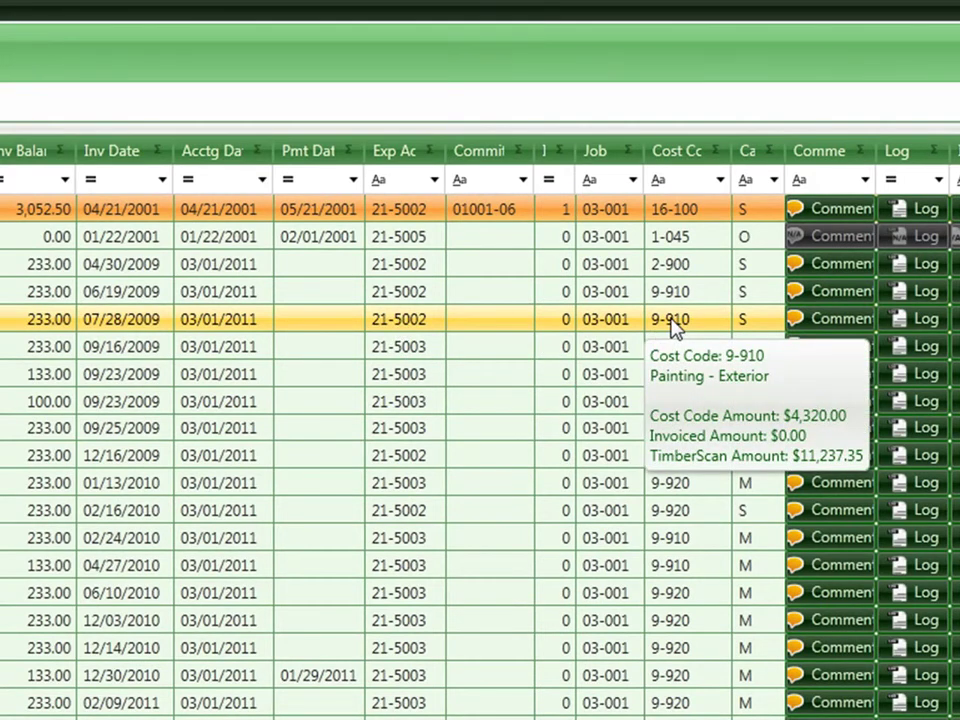
pyautogui.moveTo(619, 330)
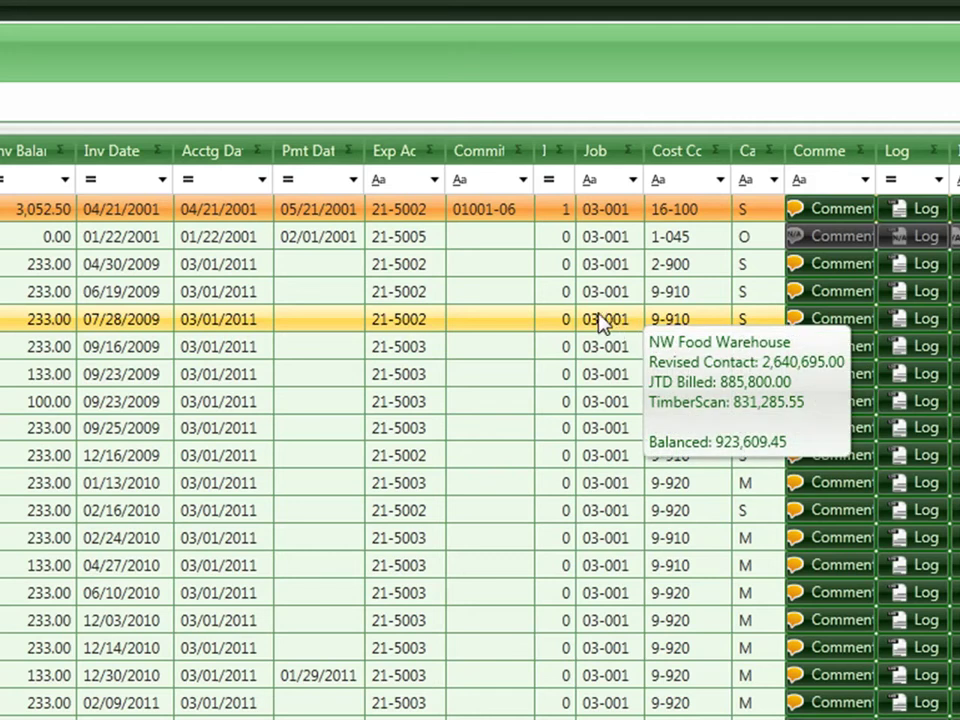
pyautogui.moveTo(492, 215)
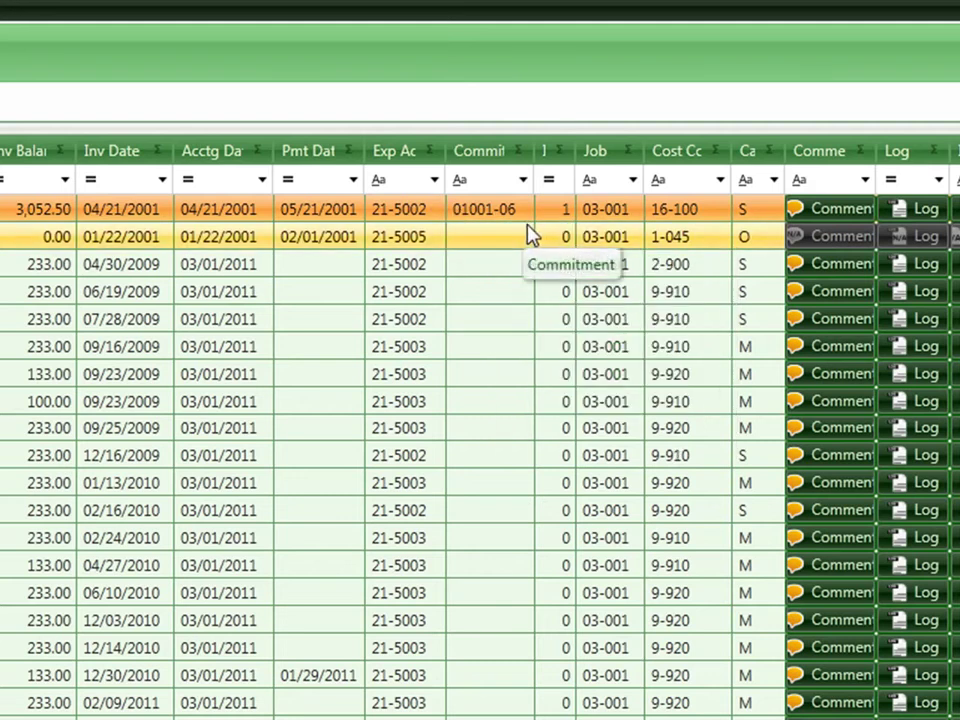
pyautogui.click(721, 180)
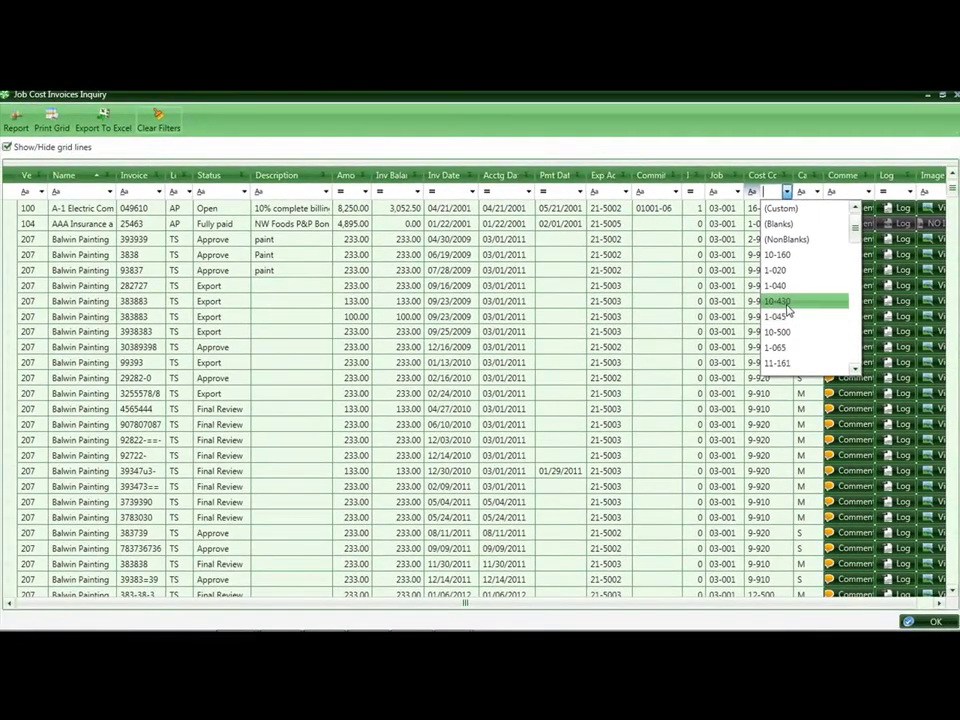
pyautogui.click(786, 302)
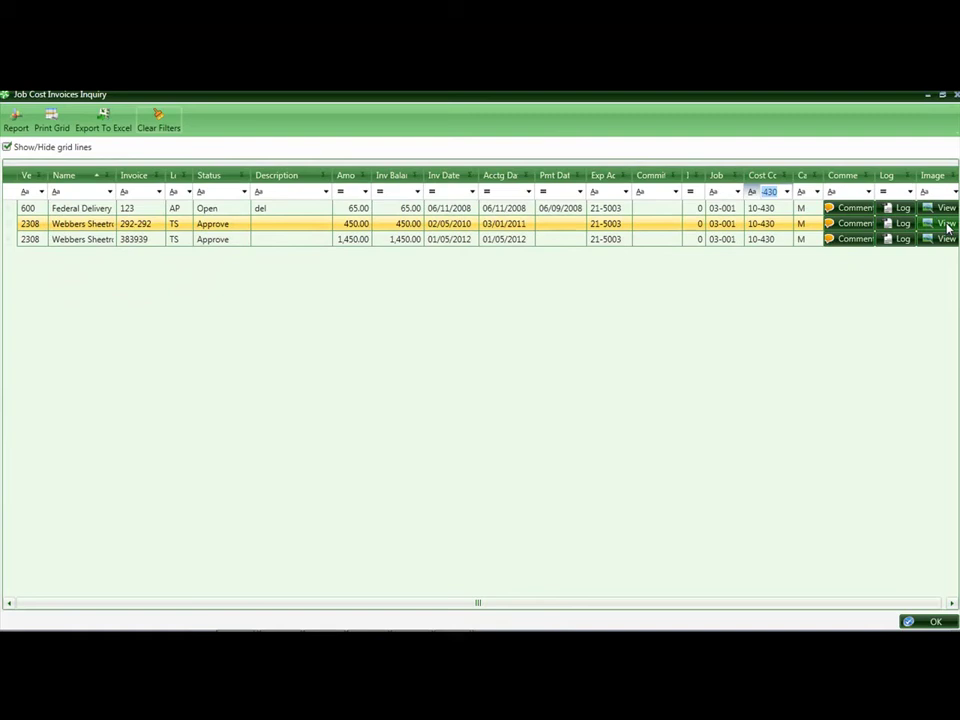
# Step: View invoice 292-292's images including the page 2 receiving ticket, then clear all grid filters
pyautogui.click(945, 223)
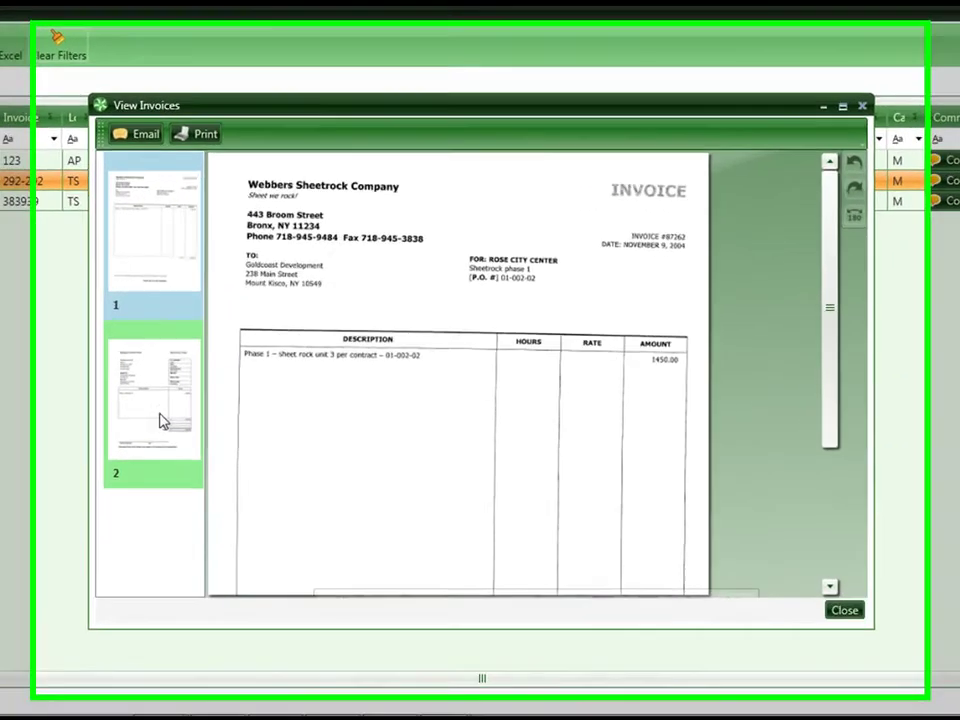
pyautogui.click(160, 420)
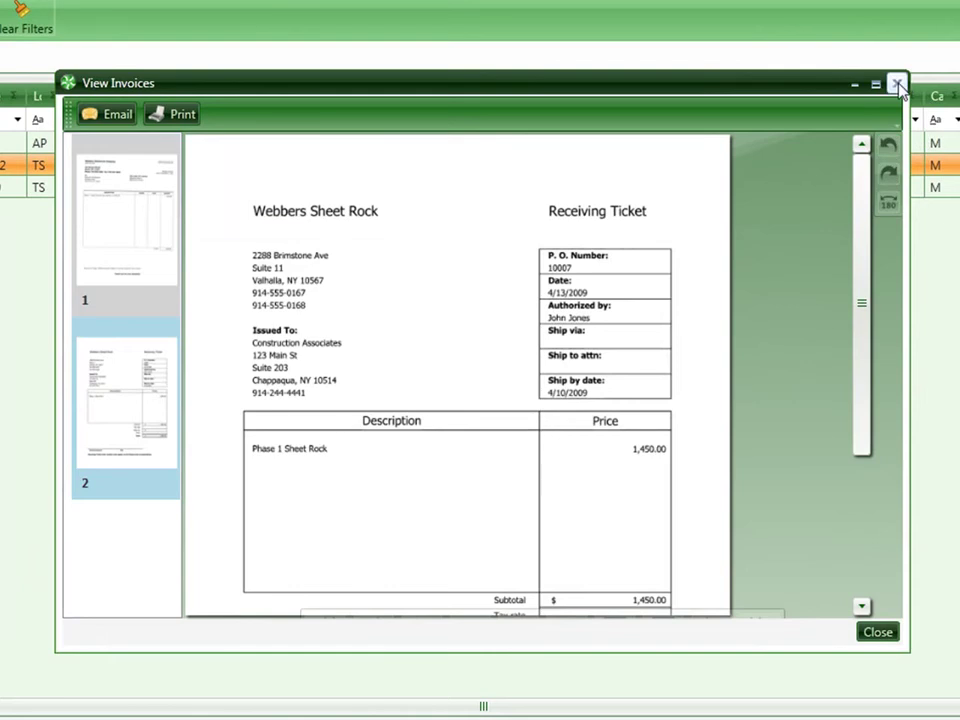
pyautogui.click(898, 85)
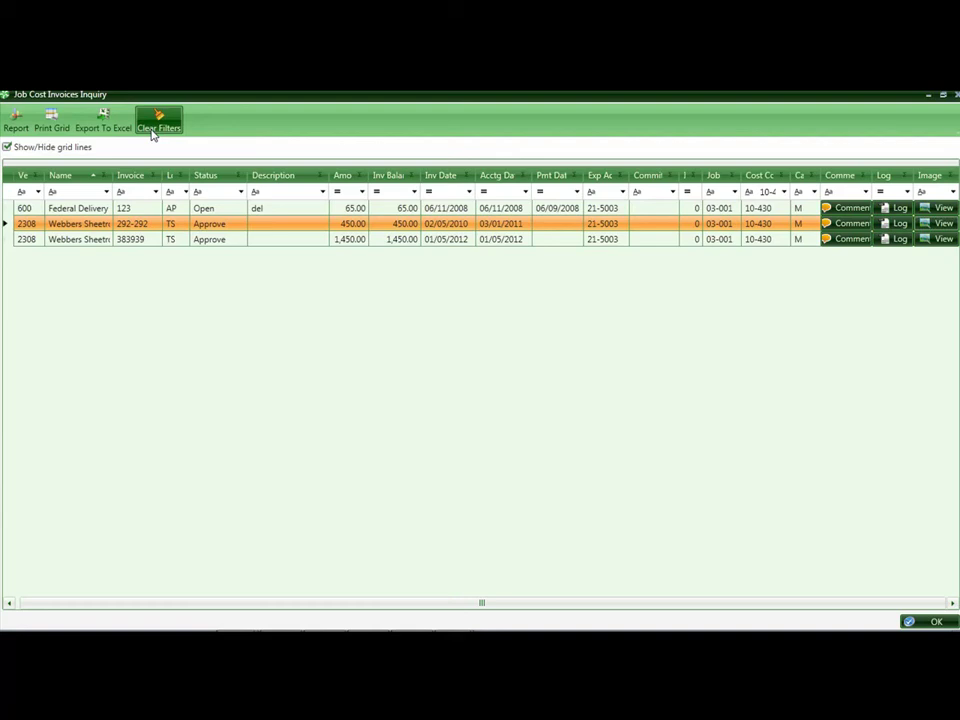
pyautogui.click(153, 134)
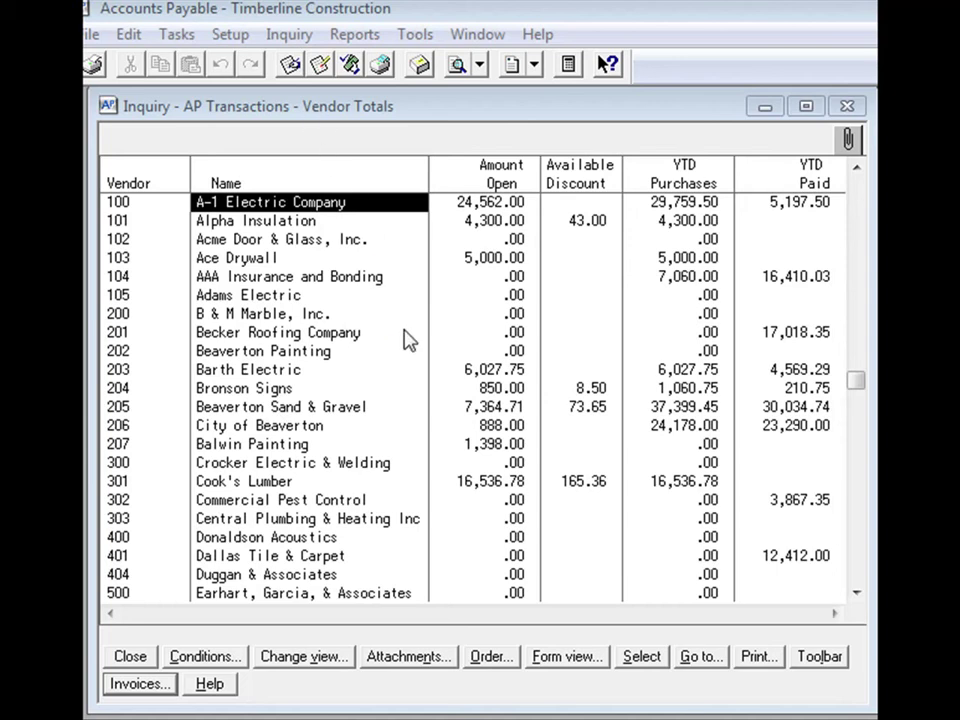
# Step: Open the attached TIF image of vendor 207 Balwin Painting's invoice 123
pyautogui.click(276, 446)
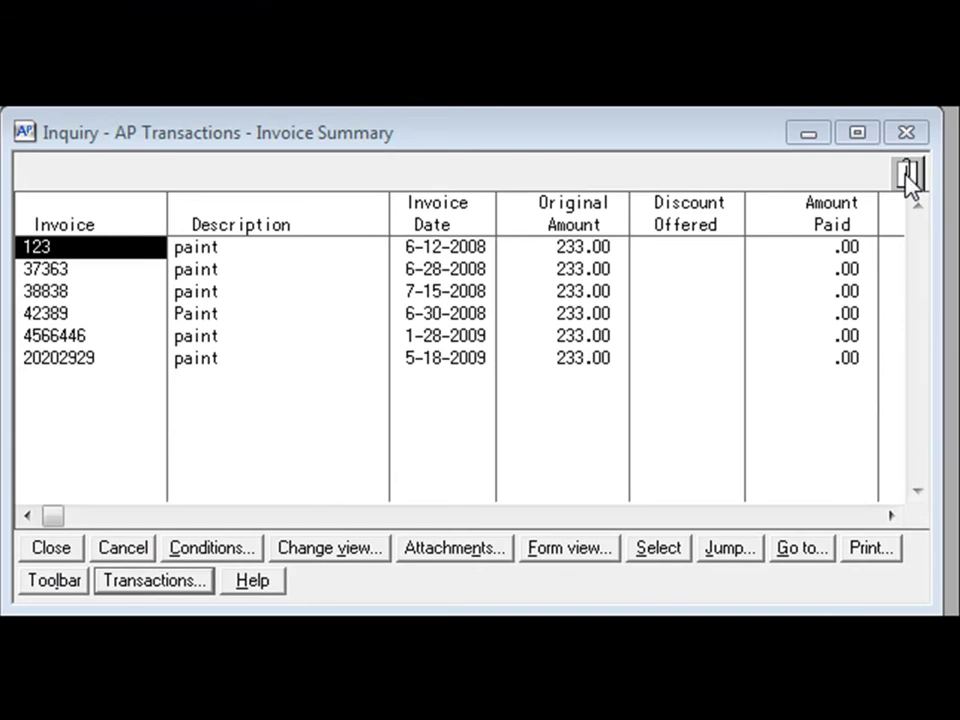
pyautogui.click(908, 180)
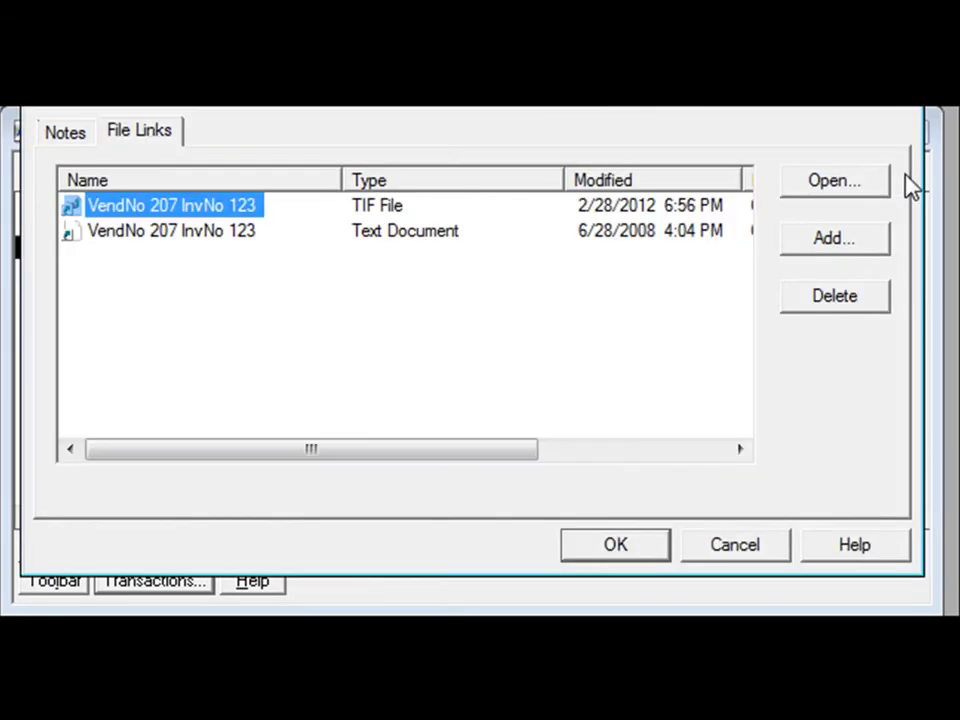
pyautogui.doubleClick(170, 207)
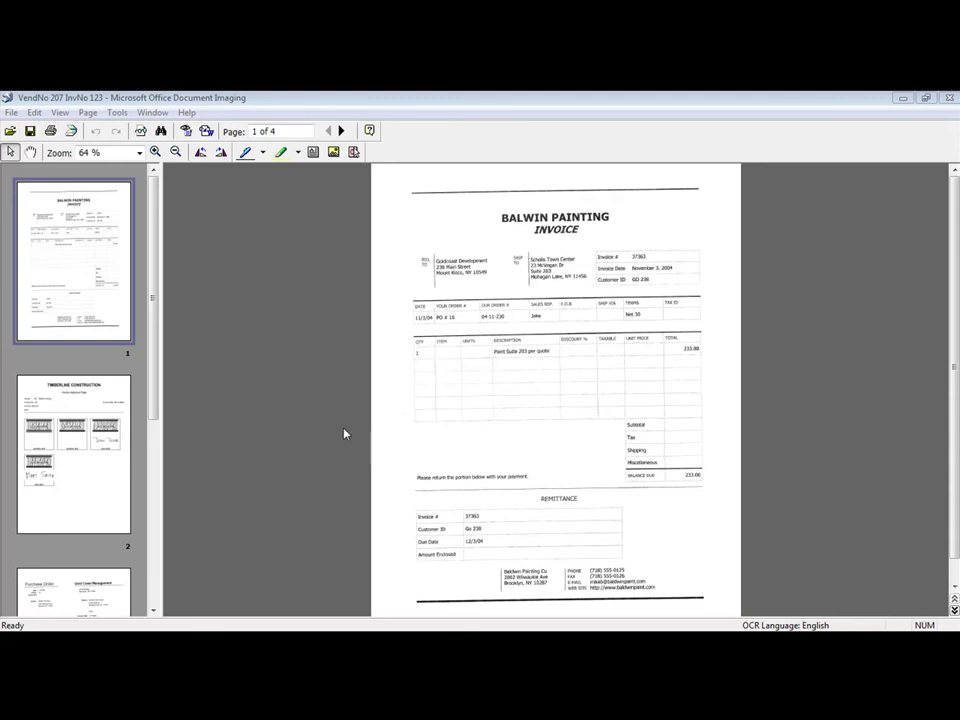
# Step: Page through the invoice approval sheet, the purchase order, and the page 4 check and remittance stub
pyautogui.click(74, 446)
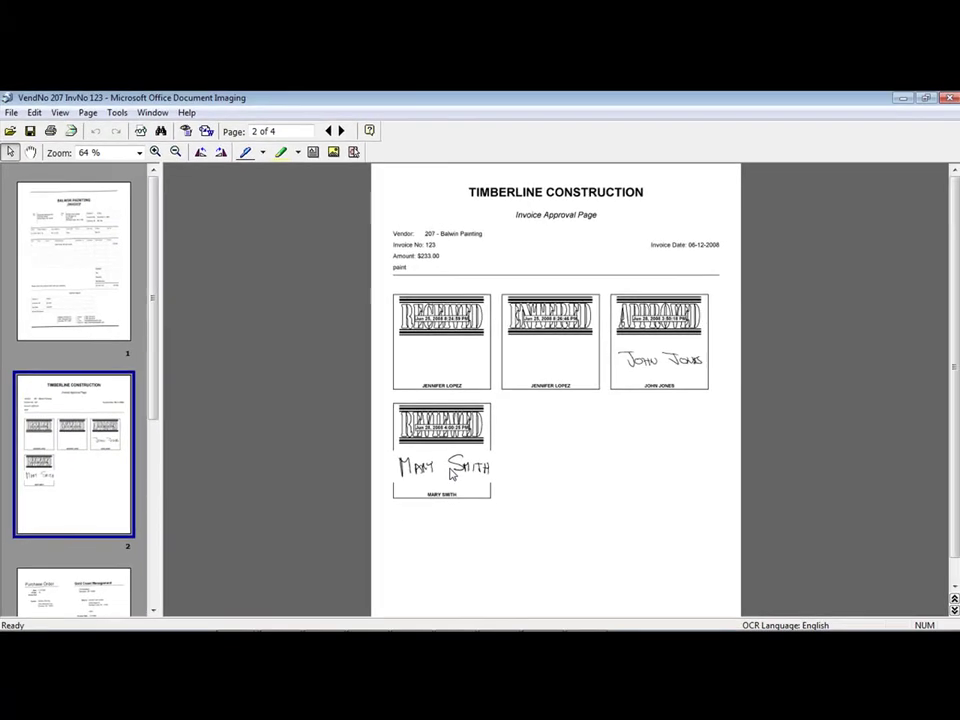
pyautogui.click(92, 596)
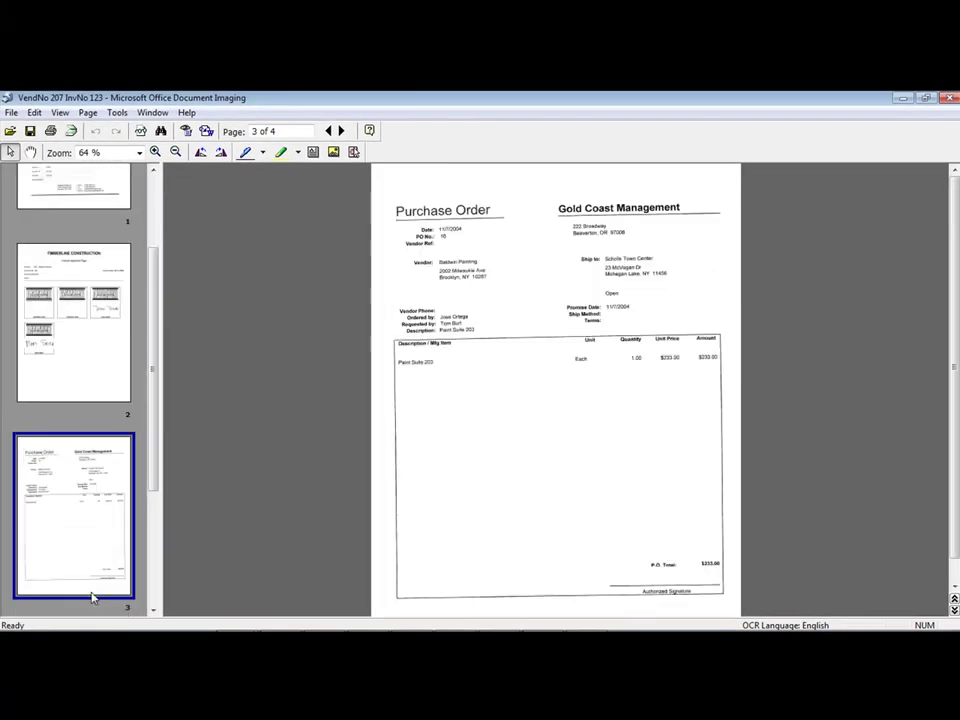
pyautogui.click(154, 529)
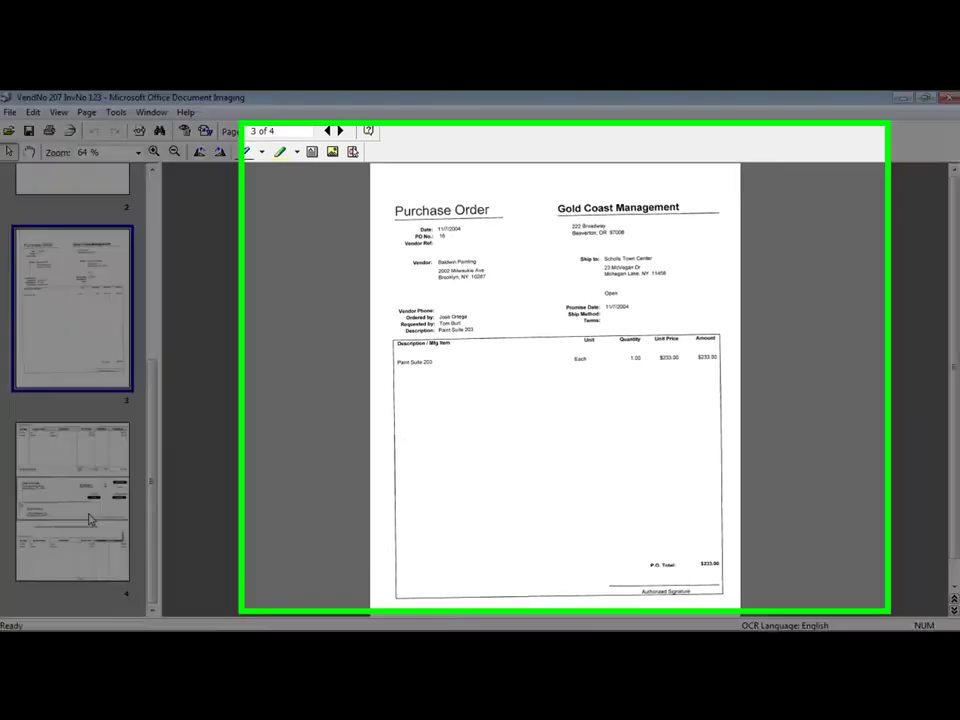
pyautogui.click(95, 519)
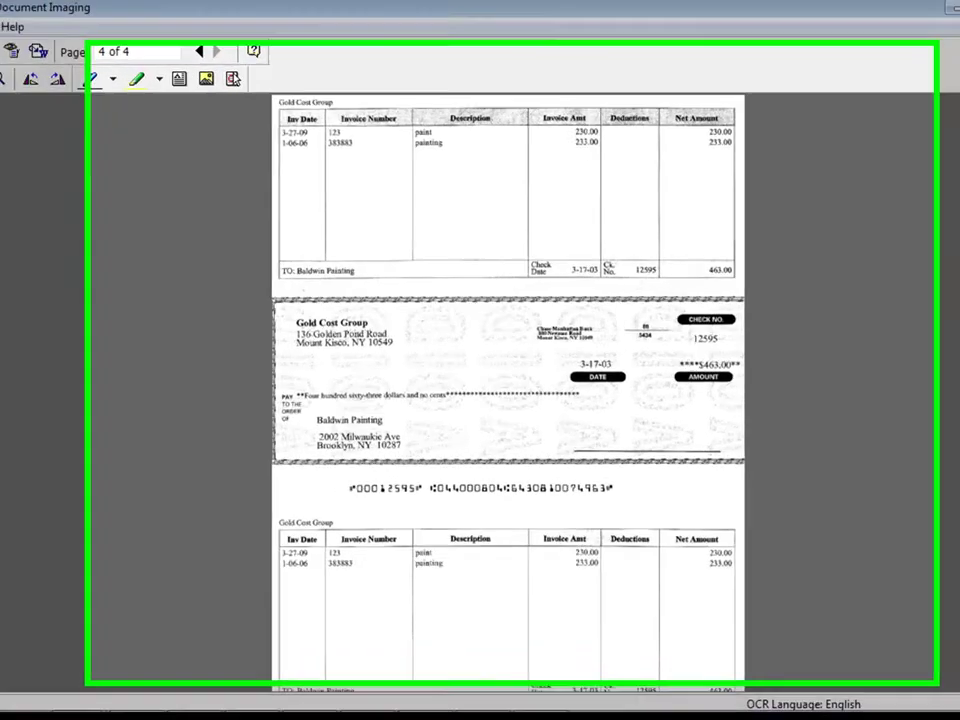